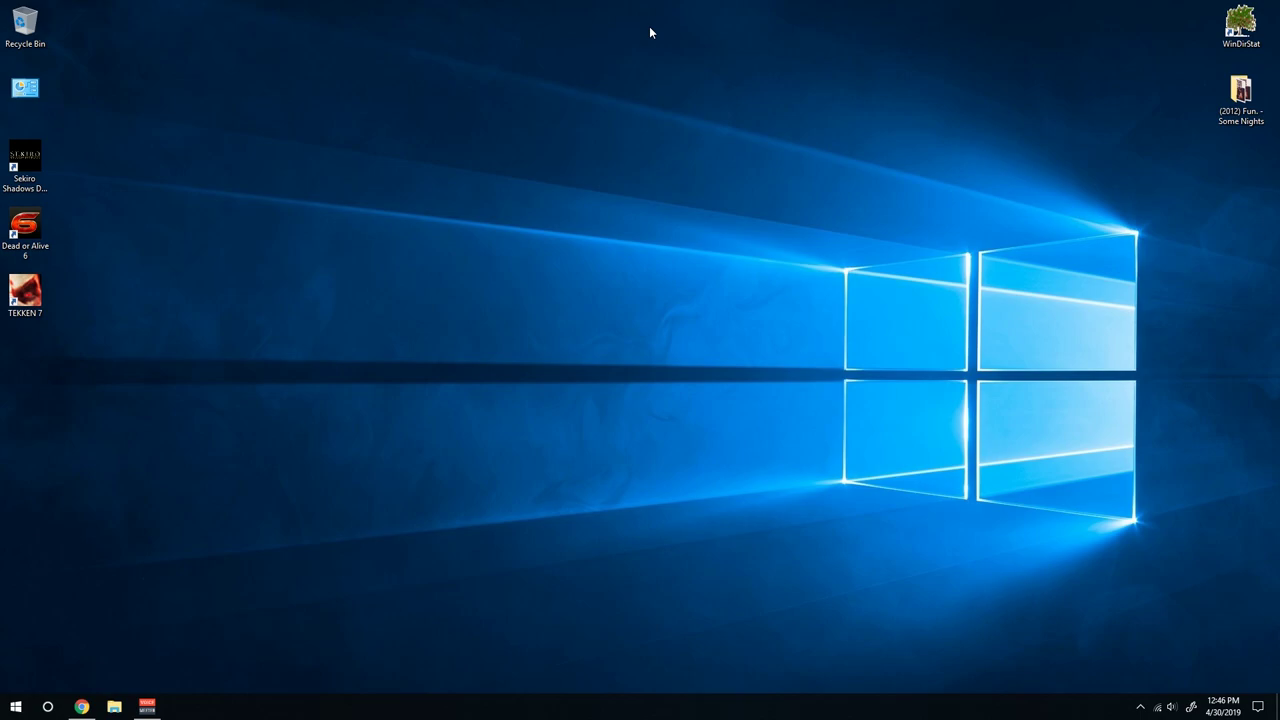
pyautogui.click(81, 706)
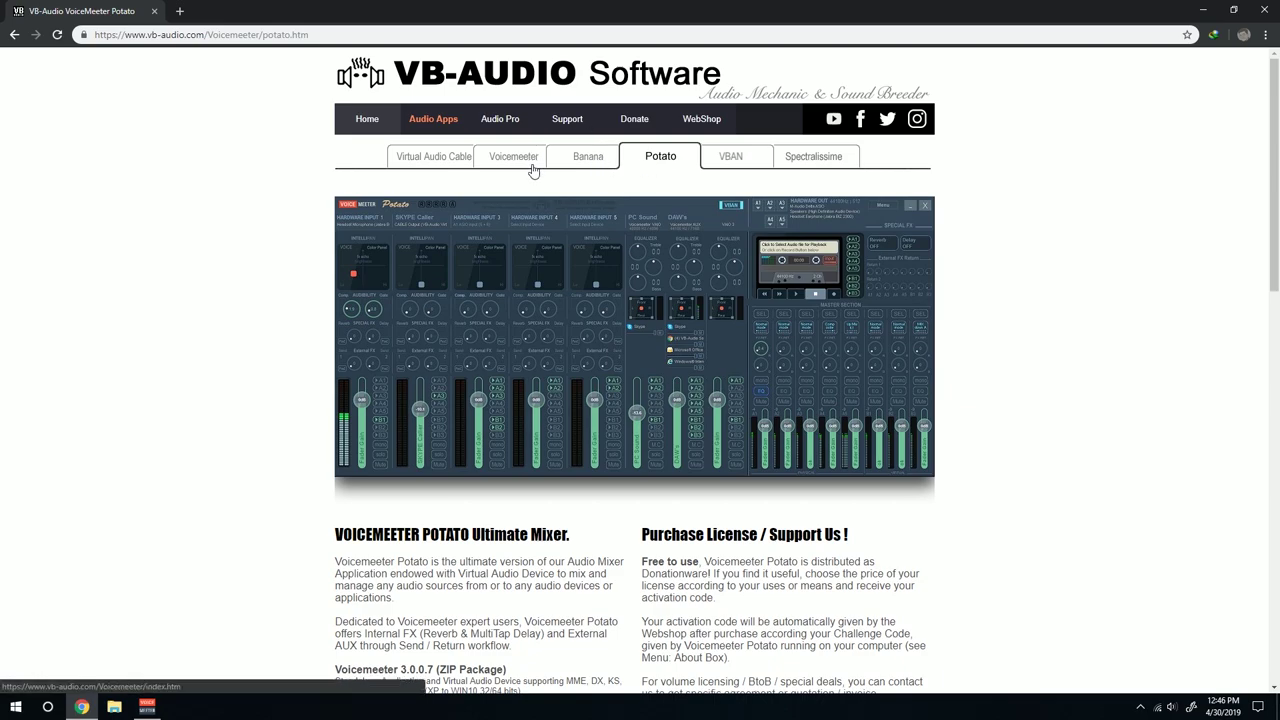
pyautogui.click(591, 157)
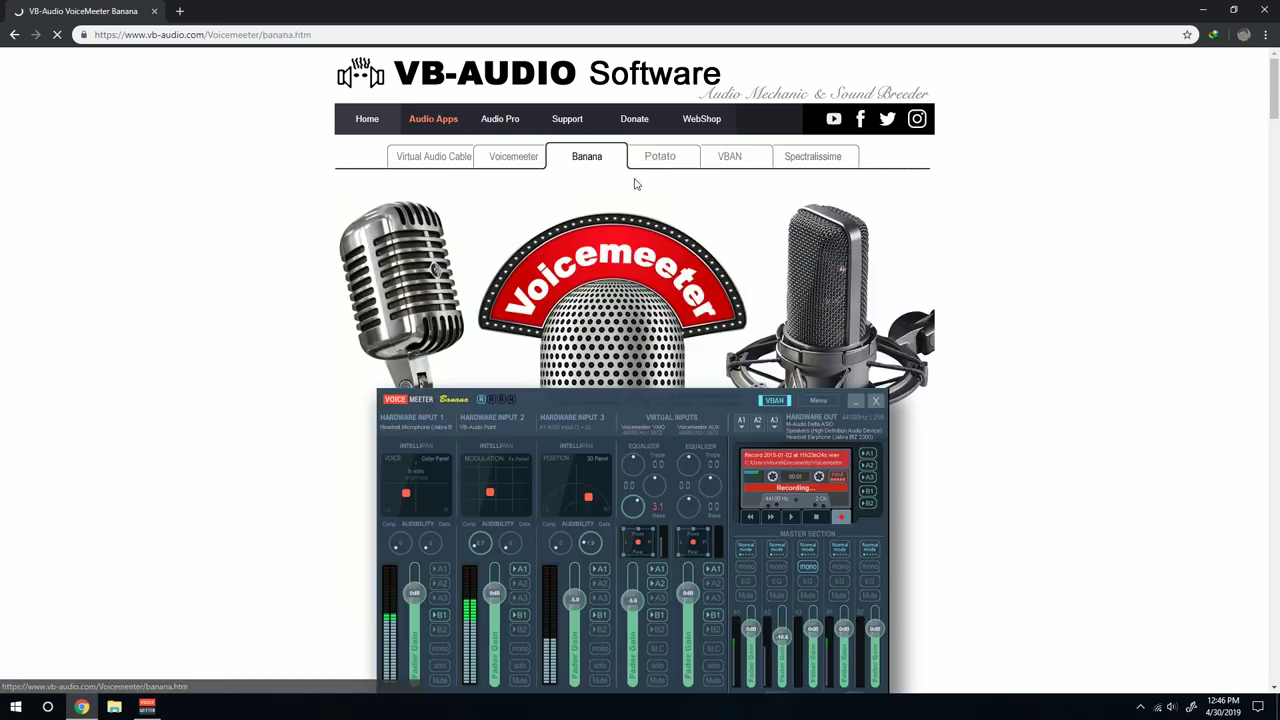
pyautogui.click(661, 157)
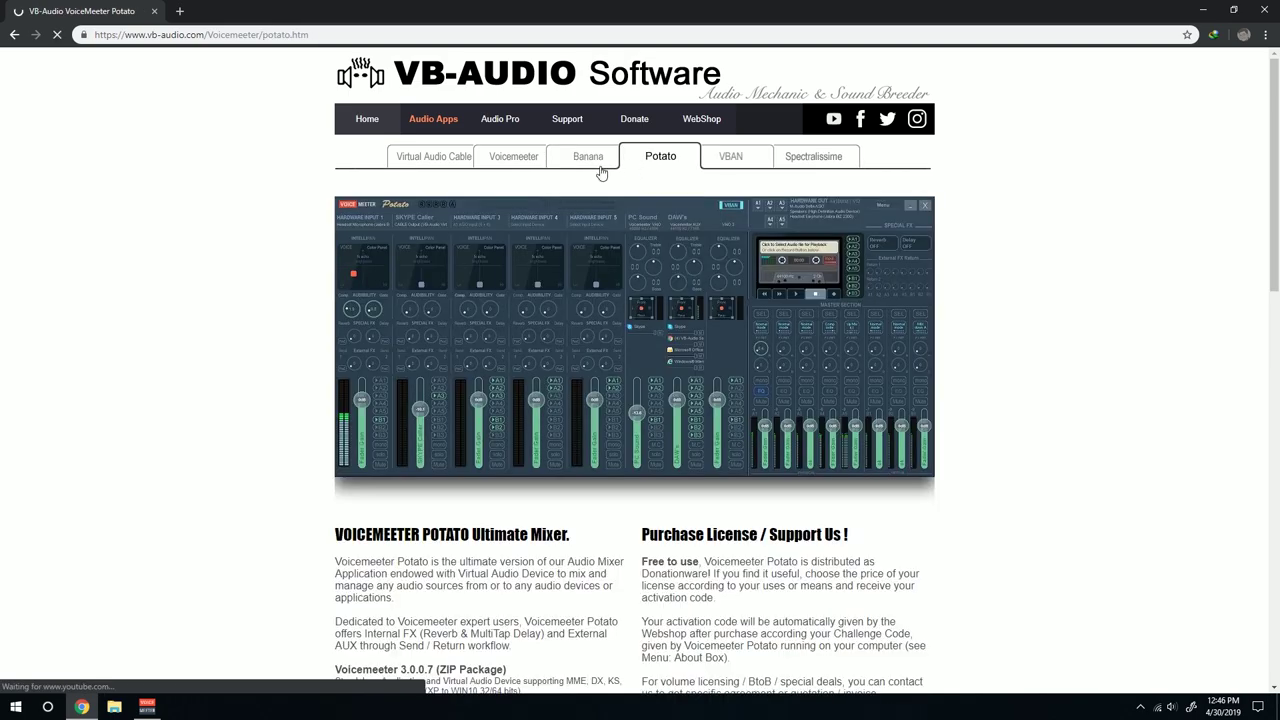
pyautogui.click(540, 166)
pyautogui.scroll(-2, 590, 167)
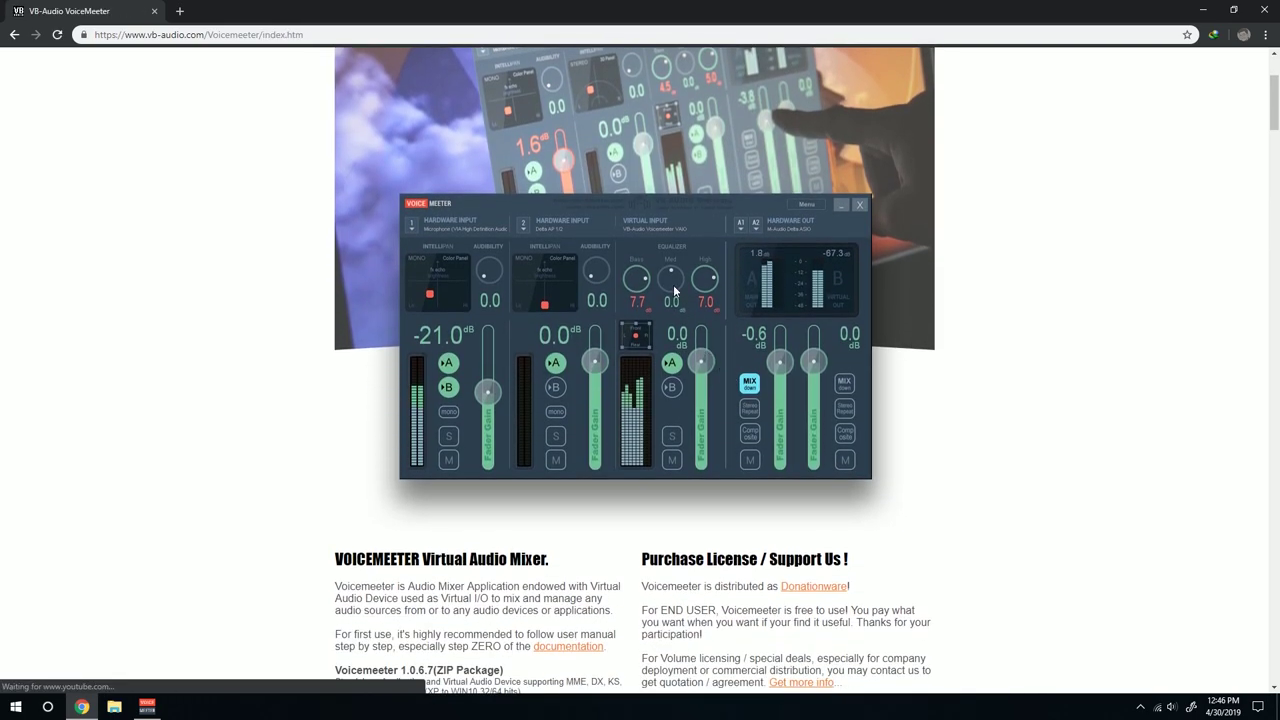
pyautogui.scroll(2, 634, 168)
pyautogui.click(638, 158)
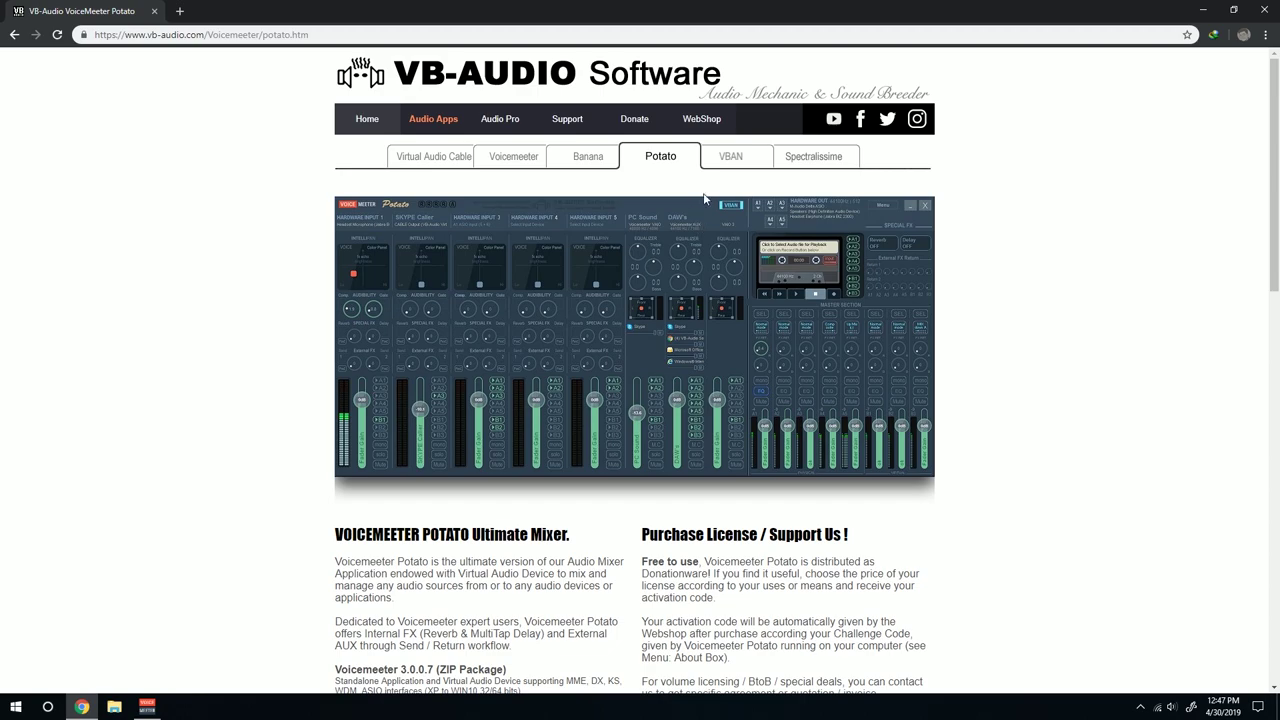
# - Scroll the VB-Audio page to review the Voicemeeter Potato Download and Install options
pyautogui.scroll(-3, 701, 204)
pyautogui.scroll(2, 424, 271)
pyautogui.scroll(2, 424, 271)
pyautogui.scroll(-4, 437, 254)
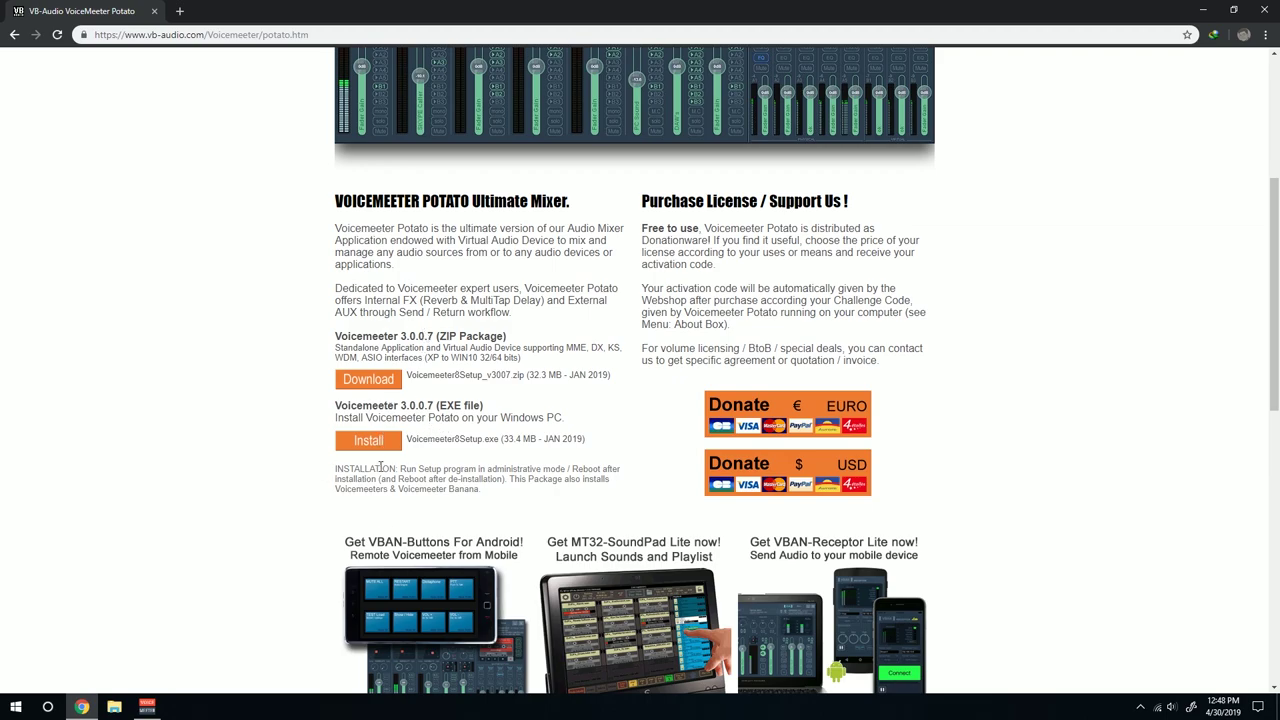
# - Check the hidden tray icons, then close the Chrome window
pyautogui.click(1142, 707)
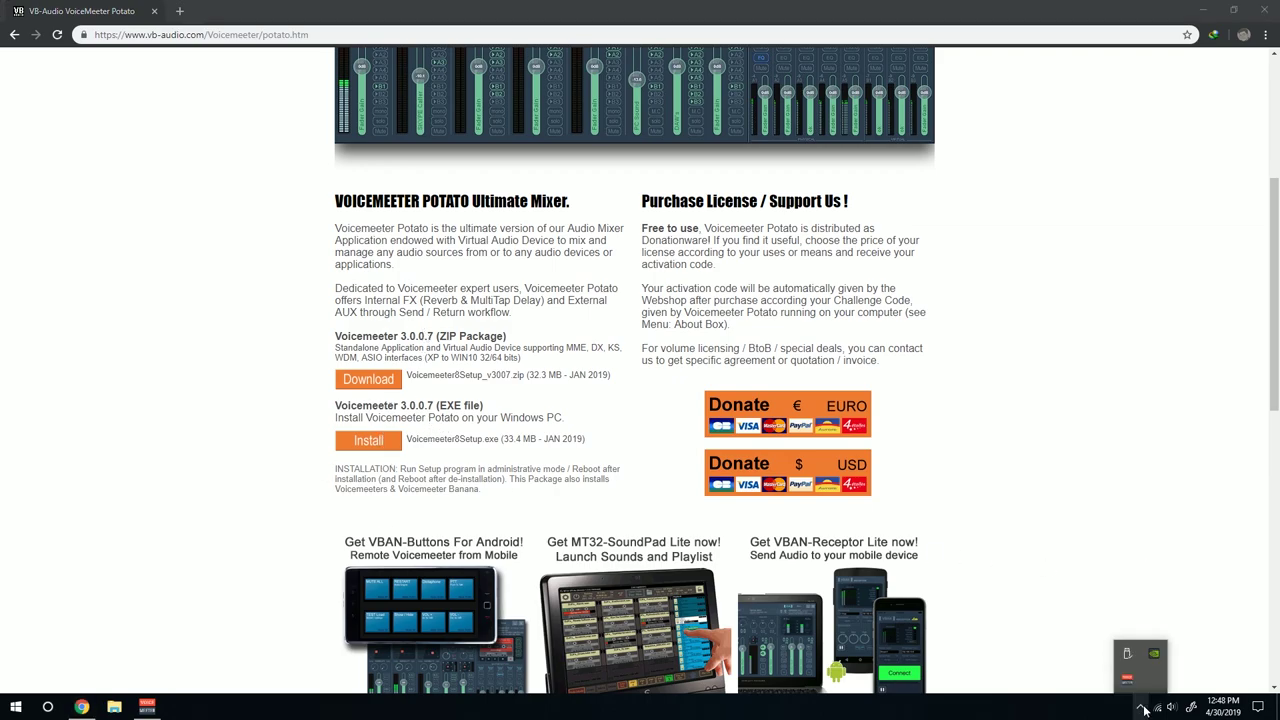
pyautogui.click(1142, 707)
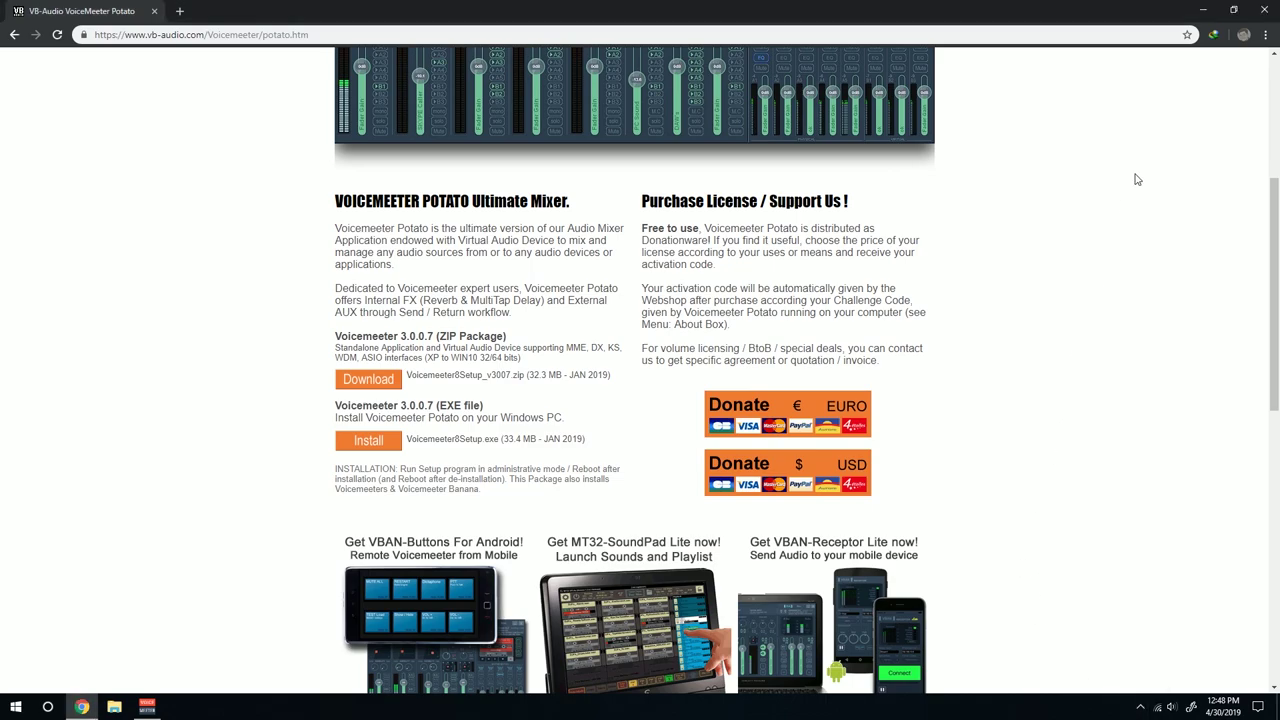
pyautogui.click(1262, 9)
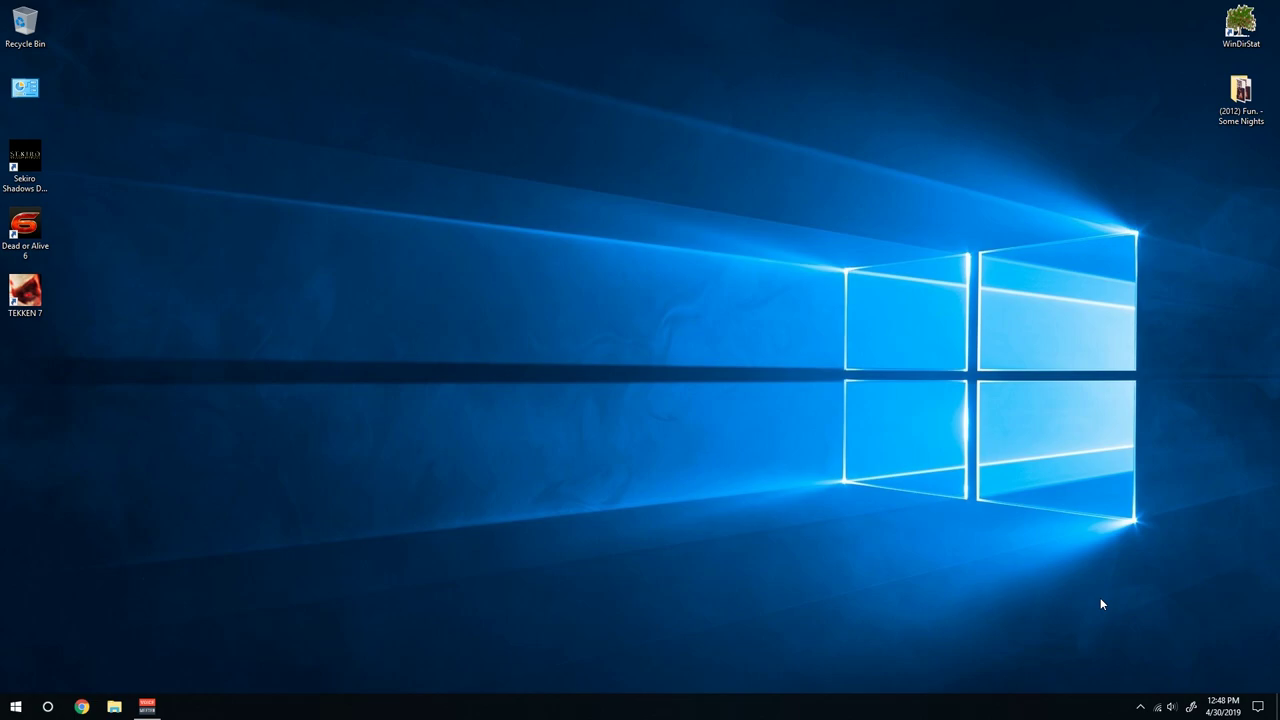
# - Open the classic Sound panel from the volume icon and browse its Recording and Playback device lists
pyautogui.rightClick(1172, 707)
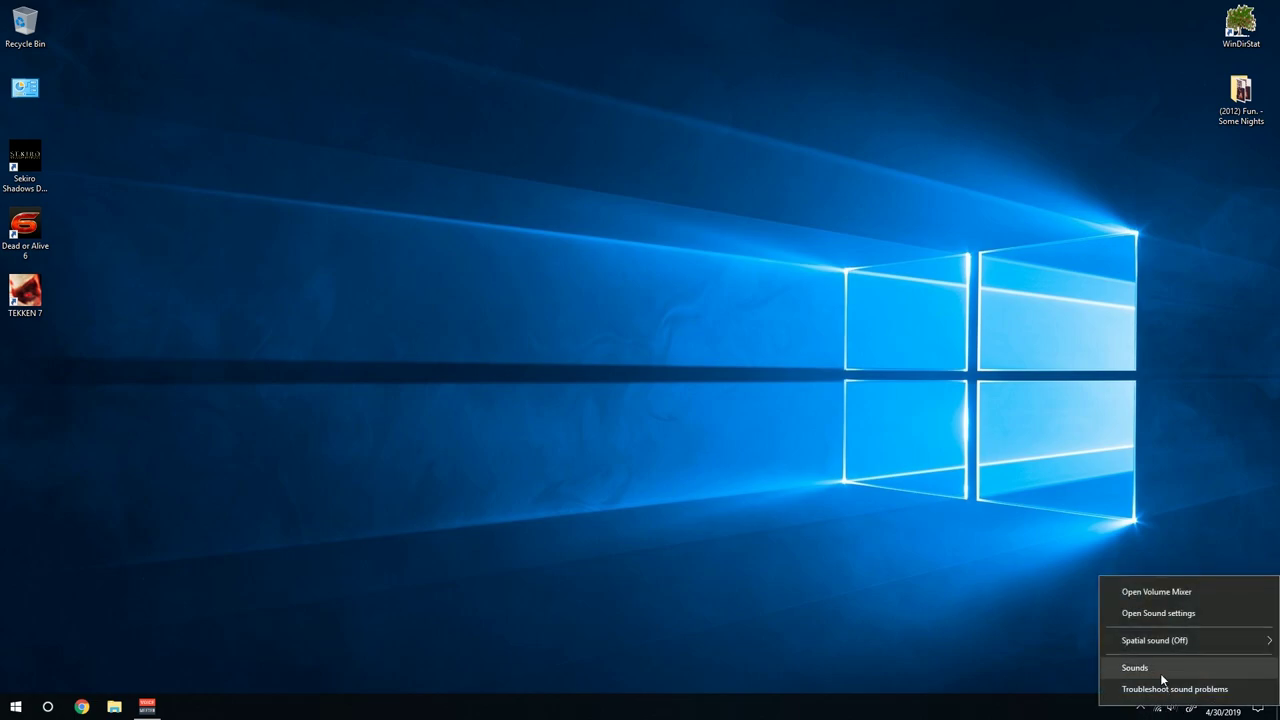
pyautogui.click(1161, 676)
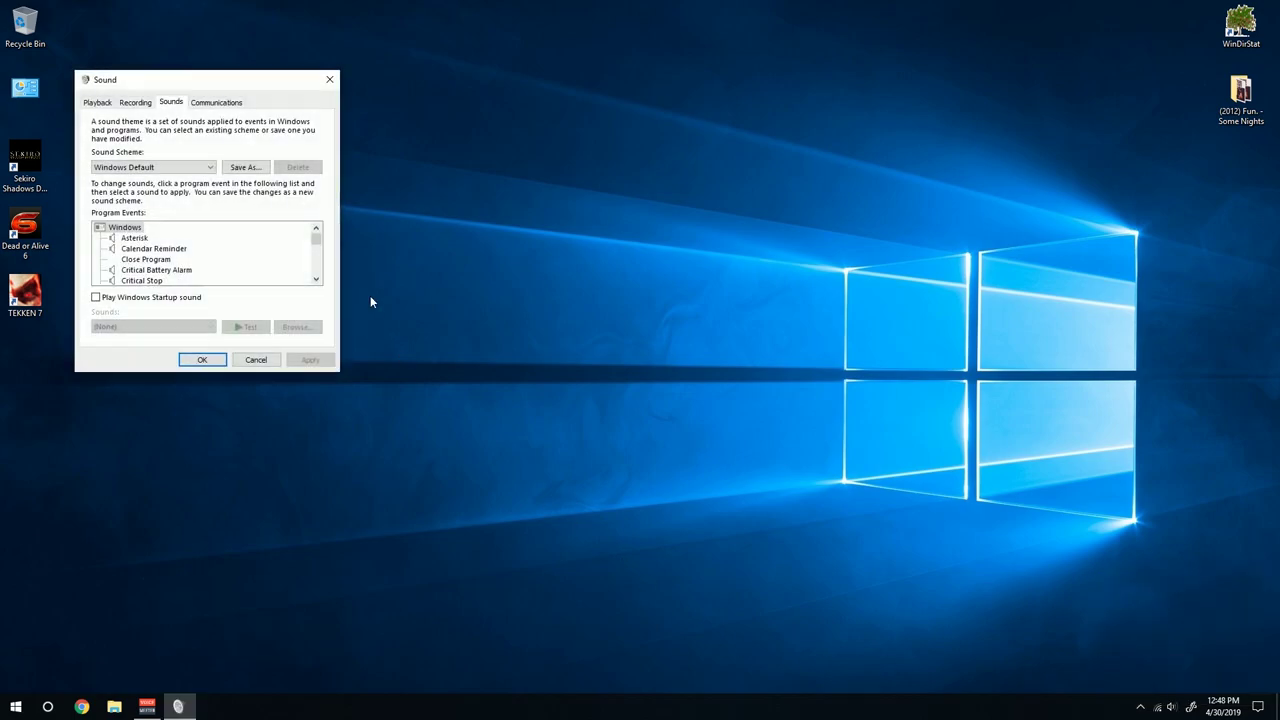
pyautogui.click(131, 104)
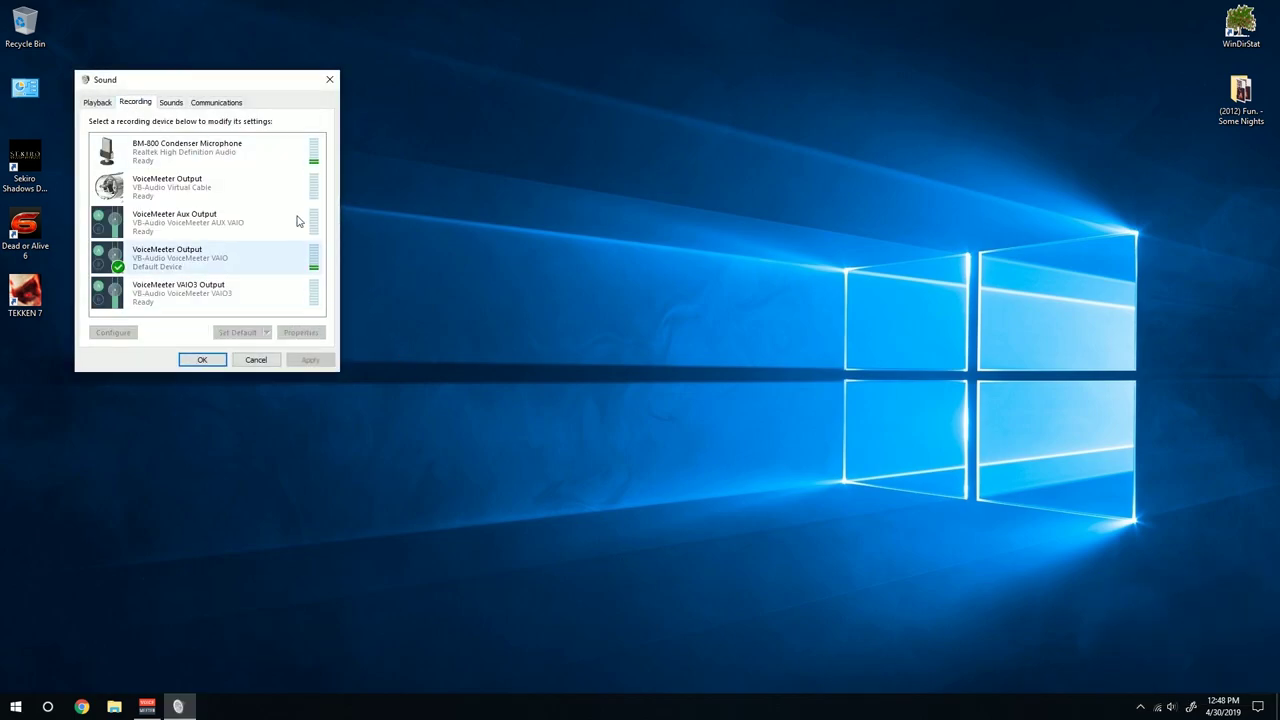
pyautogui.click(104, 104)
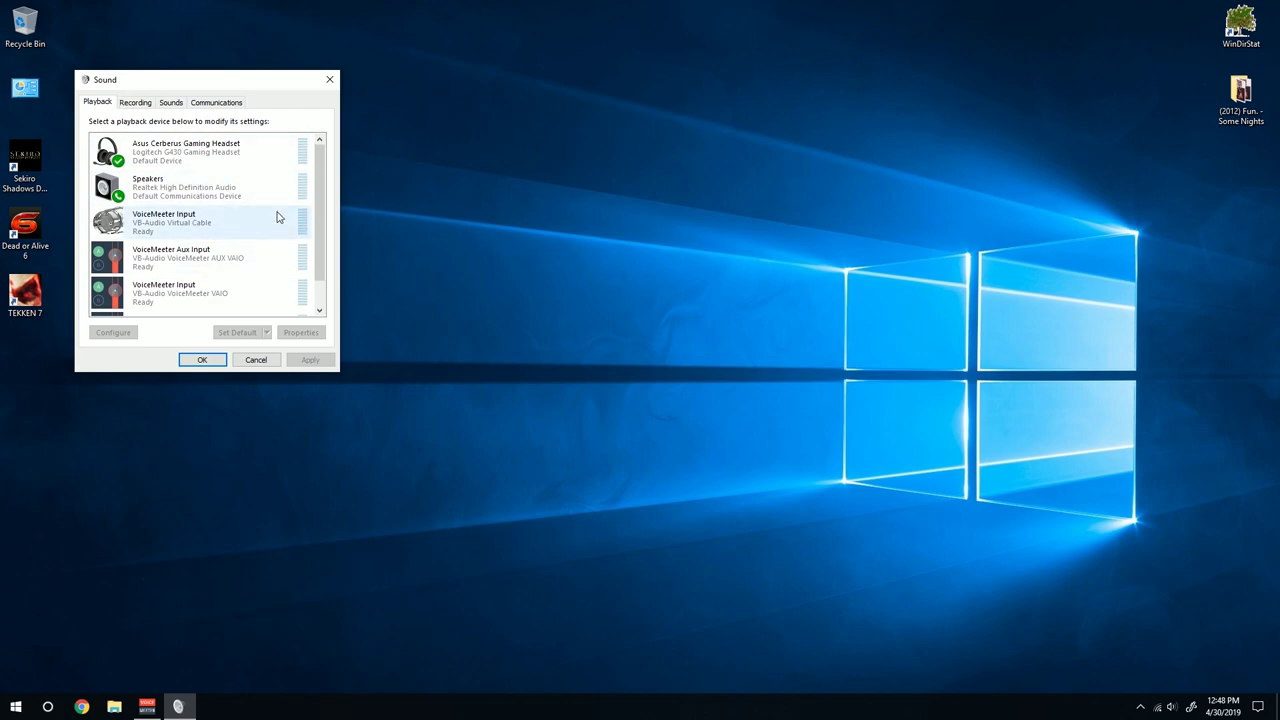
pyautogui.scroll(-1, 160, 210)
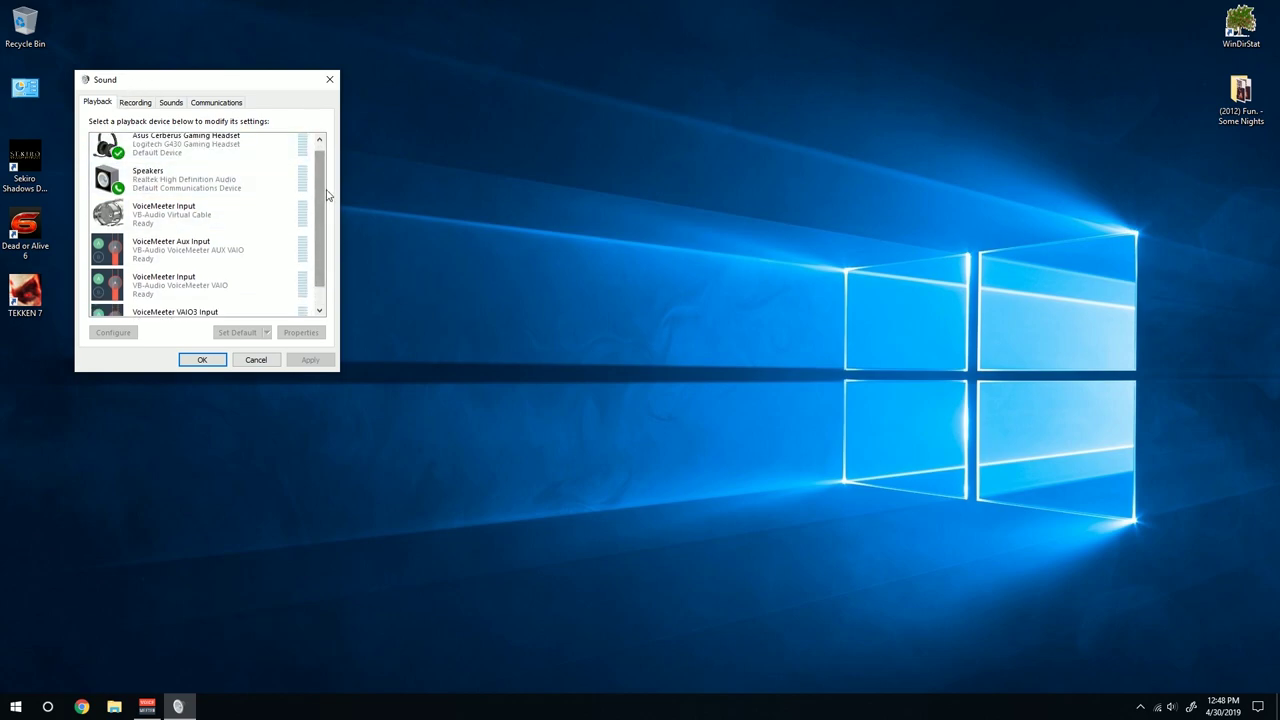
pyautogui.scroll(1, 160, 200)
pyautogui.scroll(-1, 205, 181)
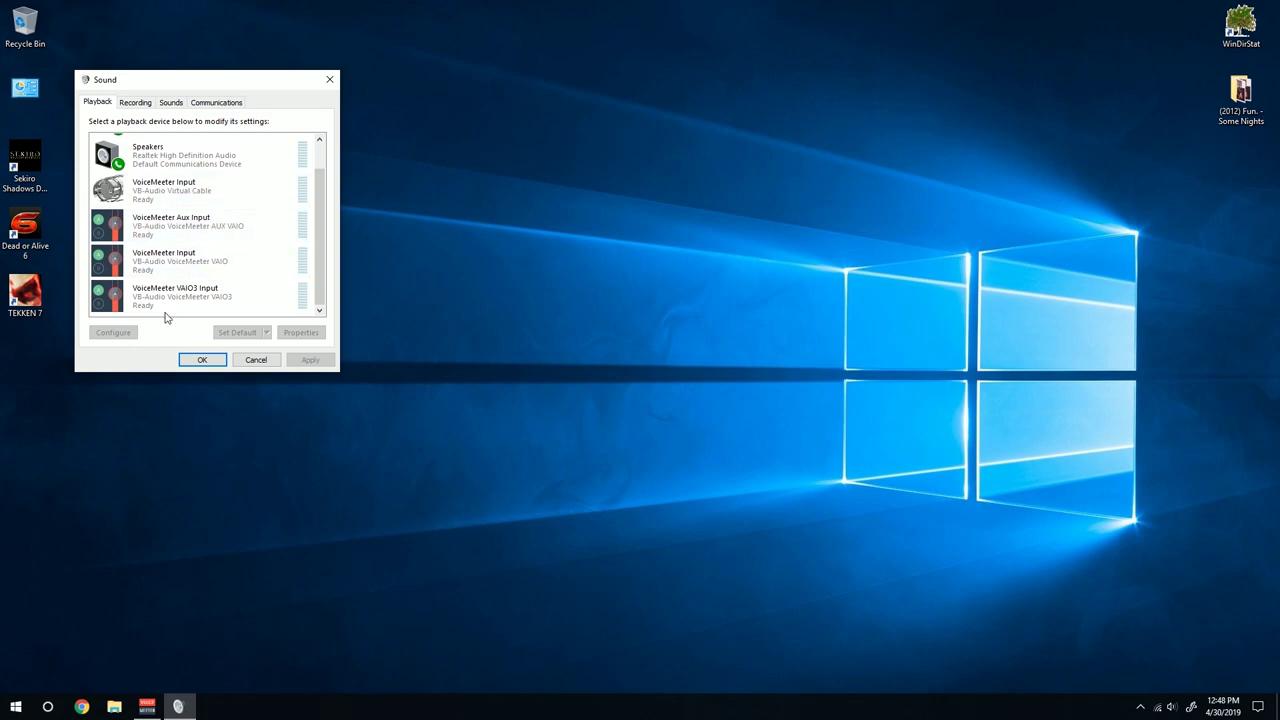
pyautogui.moveTo(315, 182); pyautogui.dragTo(319, 150)
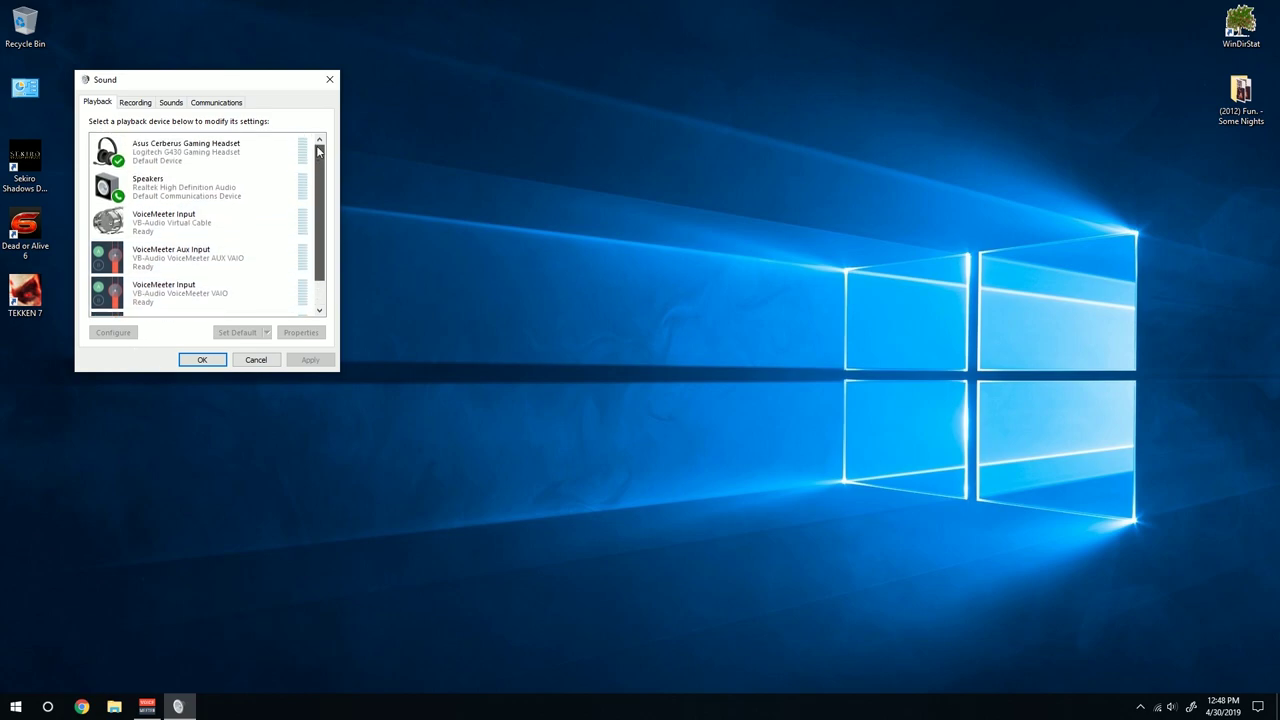
# - Review the Asus Cerberus headset's Enhancements, Advanced sample-rate list and Spatial sound (Off) without changing them
pyautogui.doubleClick(160, 152)
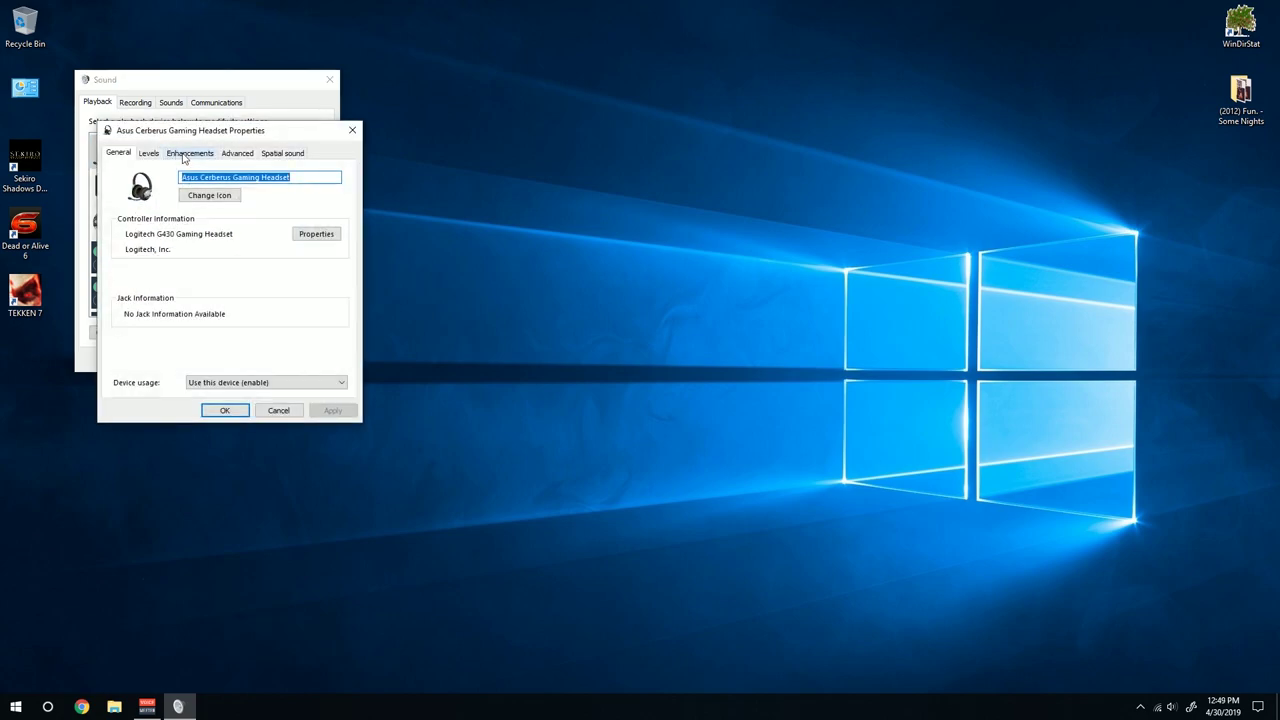
pyautogui.click(189, 153)
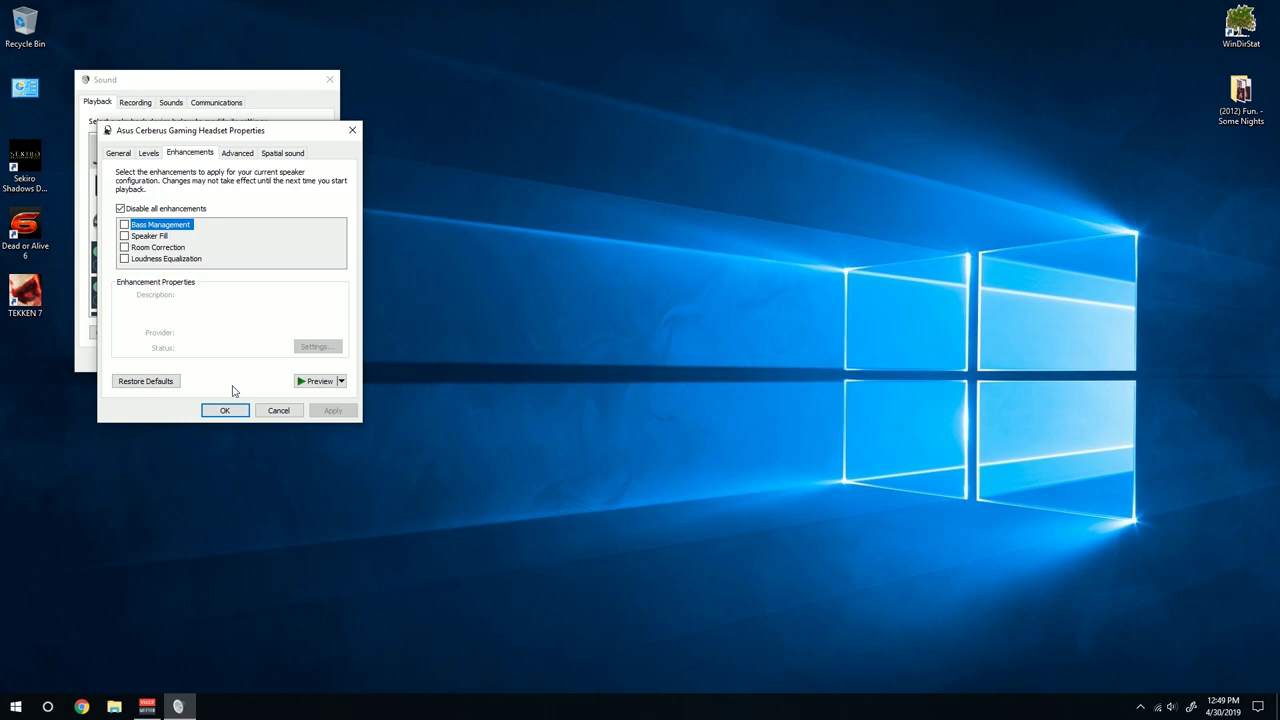
pyautogui.click(236, 157)
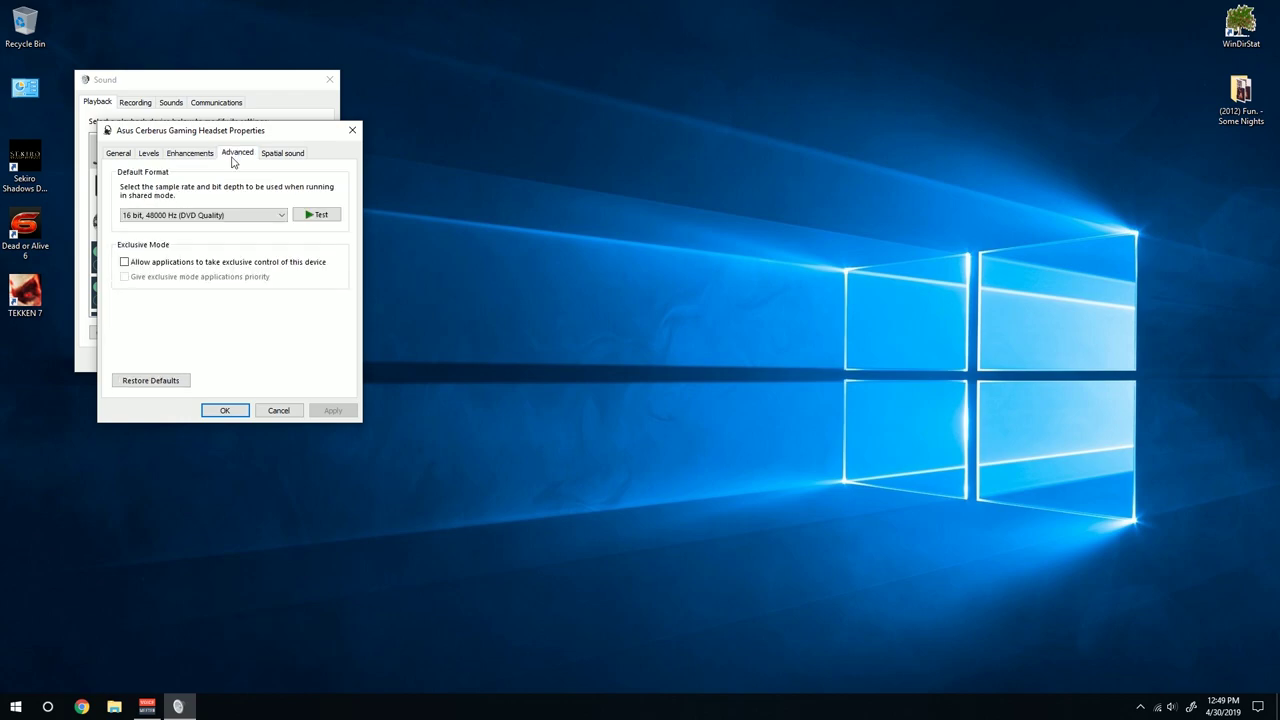
pyautogui.click(245, 216)
pyautogui.click(218, 308)
pyautogui.click(286, 160)
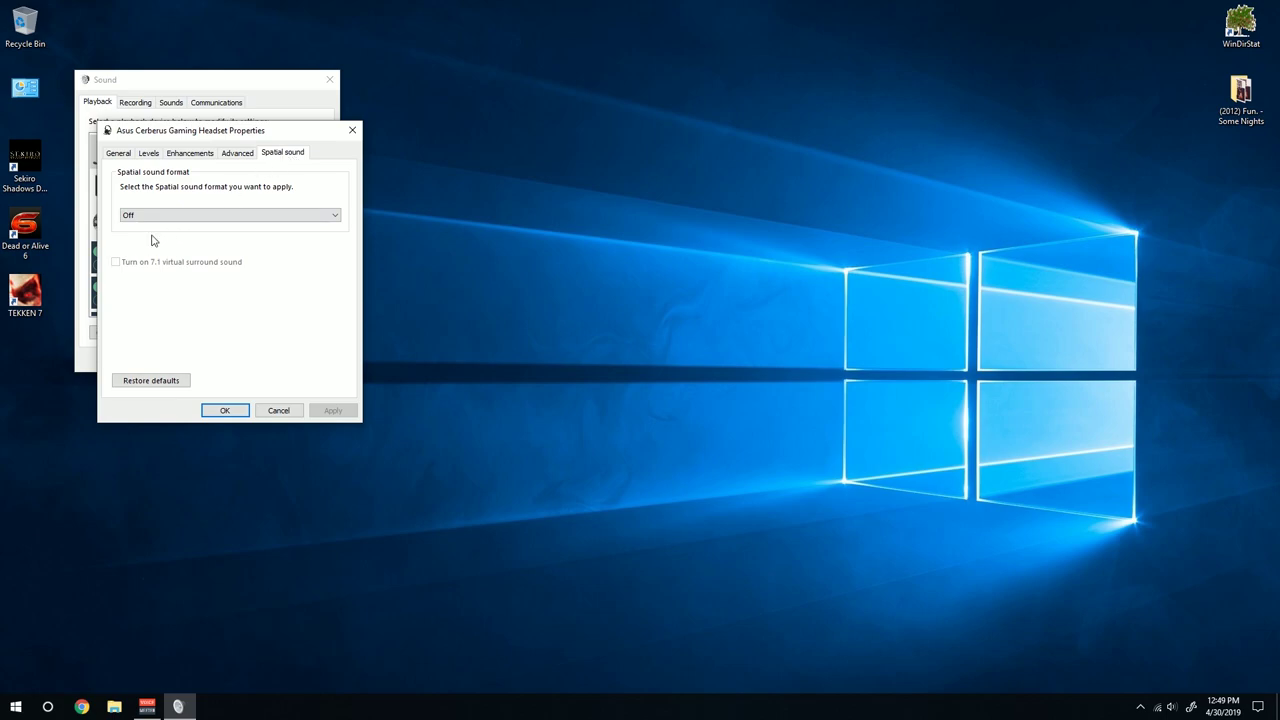
# - Close the headset properties and review the Speakers device's Levels, Enhancements, Advanced and Spatial sound tabs, then close them
pyautogui.click(352, 130)
pyautogui.click(150, 180)
pyautogui.doubleClick(150, 180)
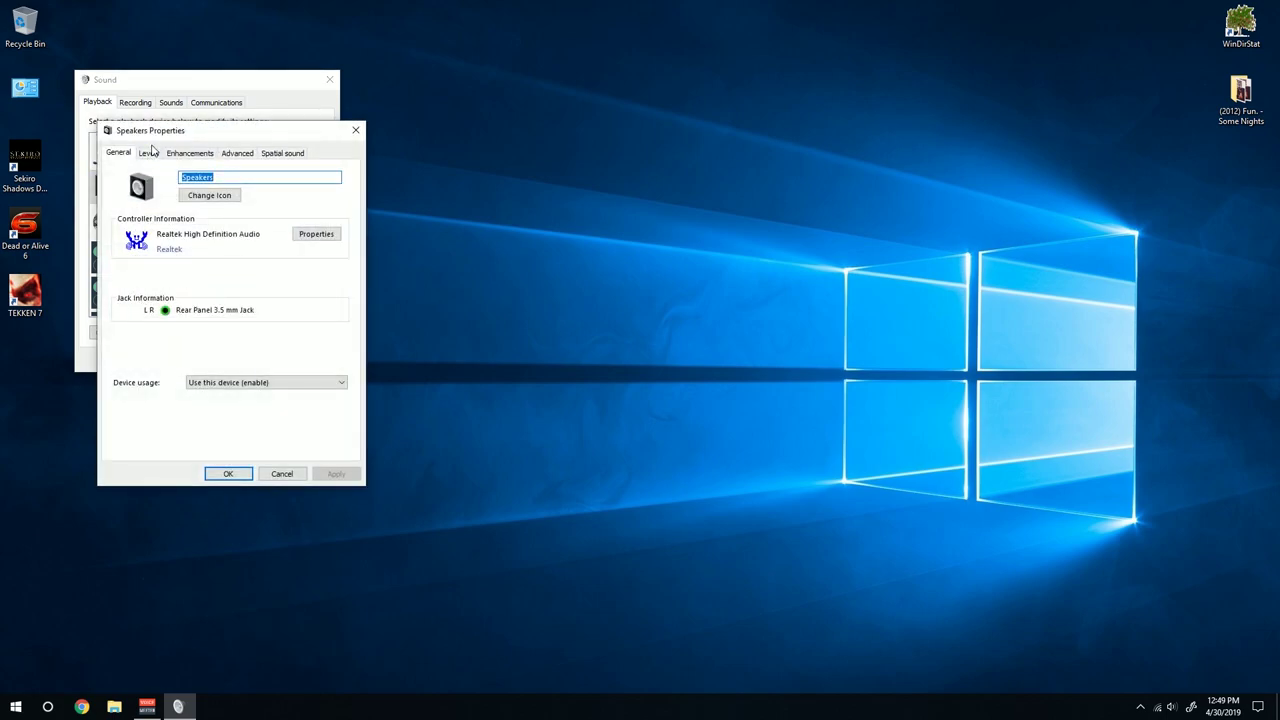
pyautogui.click(157, 155)
pyautogui.click(190, 153)
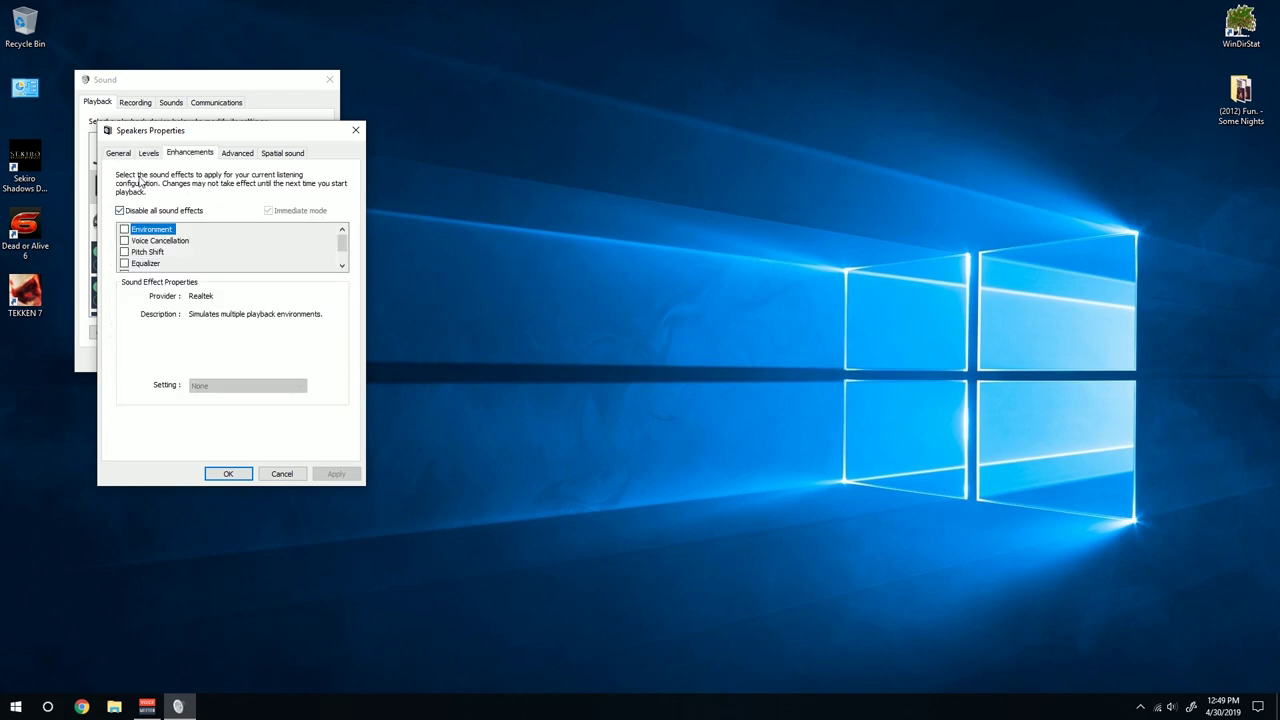
pyautogui.click(238, 153)
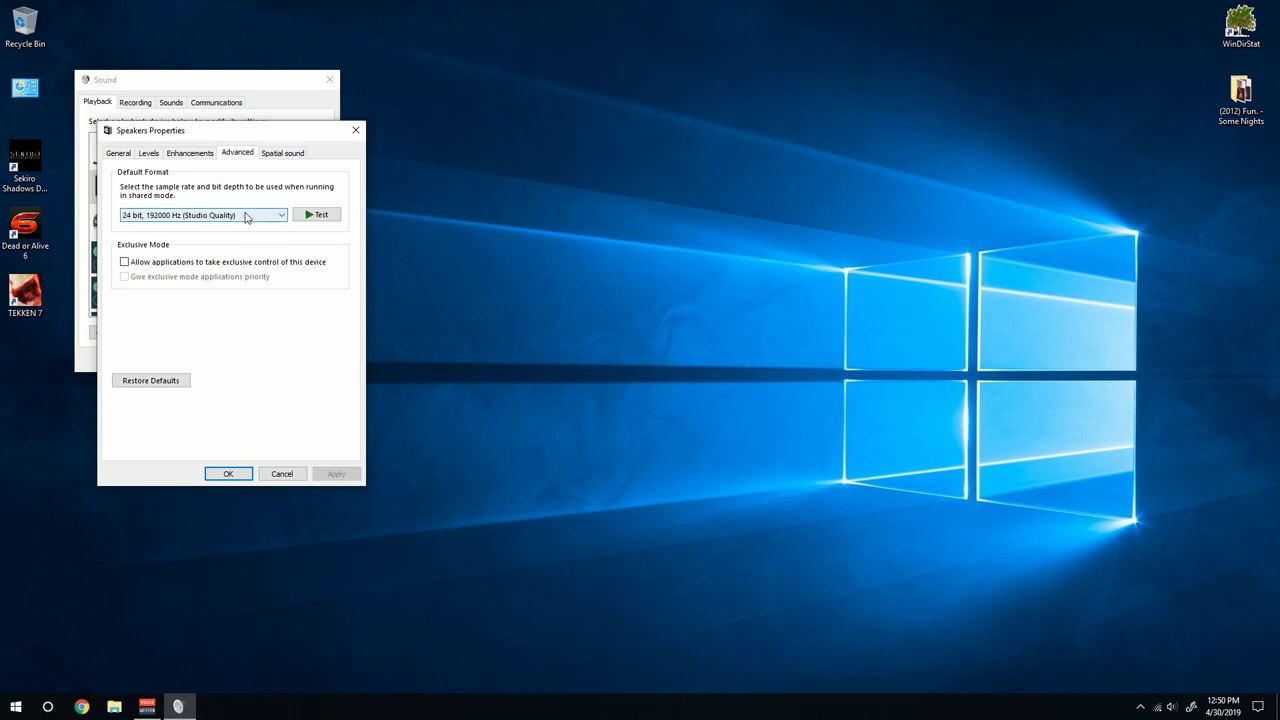
pyautogui.click(283, 158)
pyautogui.click(354, 131)
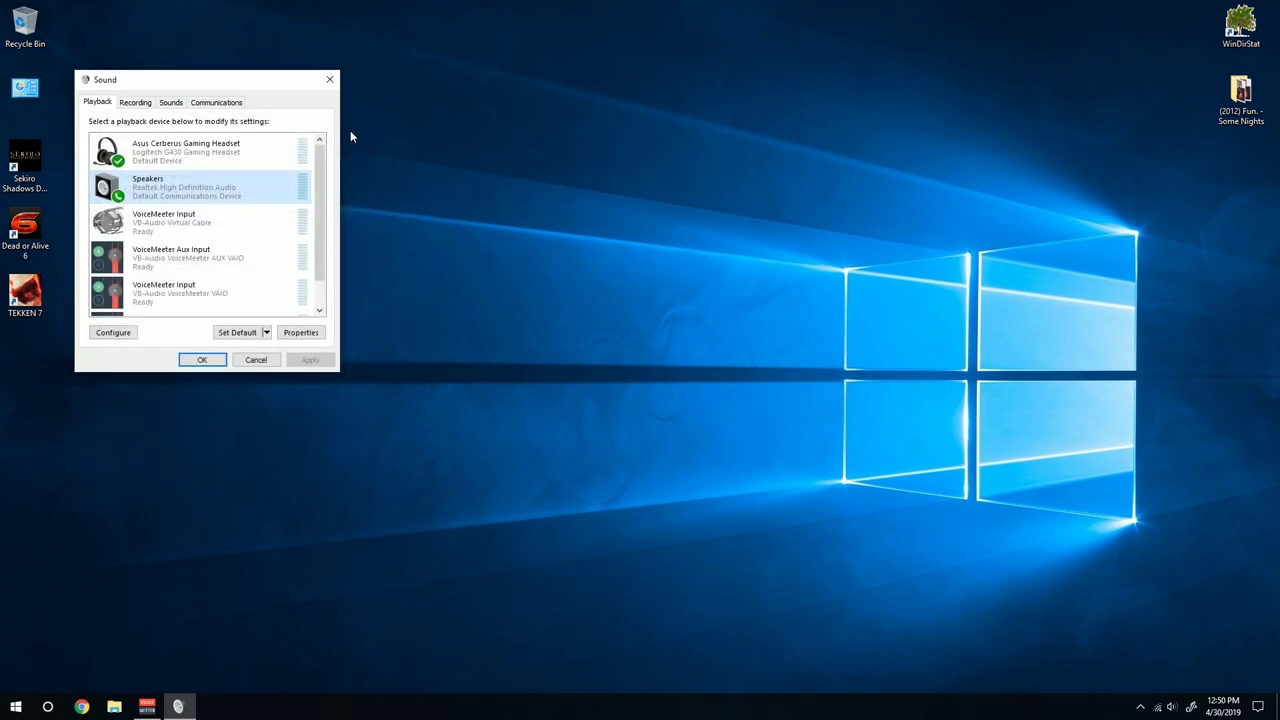
pyautogui.scroll(-2, 312, 216)
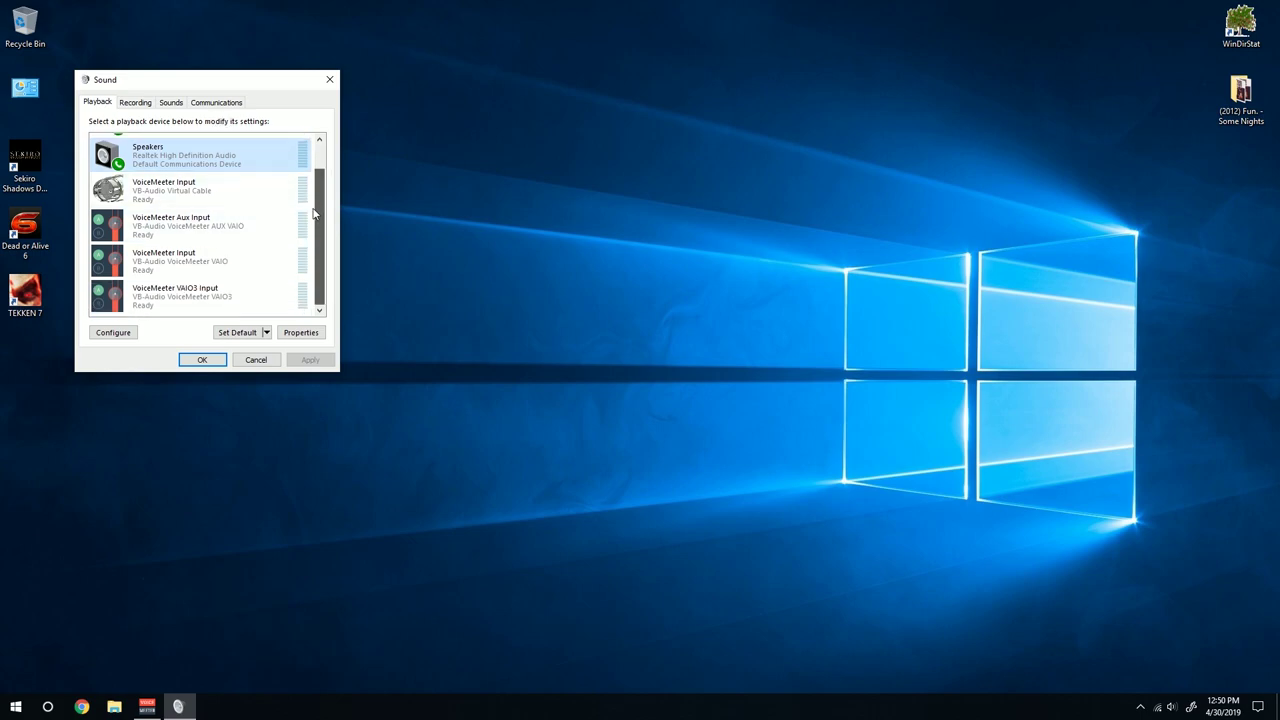
pyautogui.scroll(1, 312, 216)
pyautogui.click(135, 102)
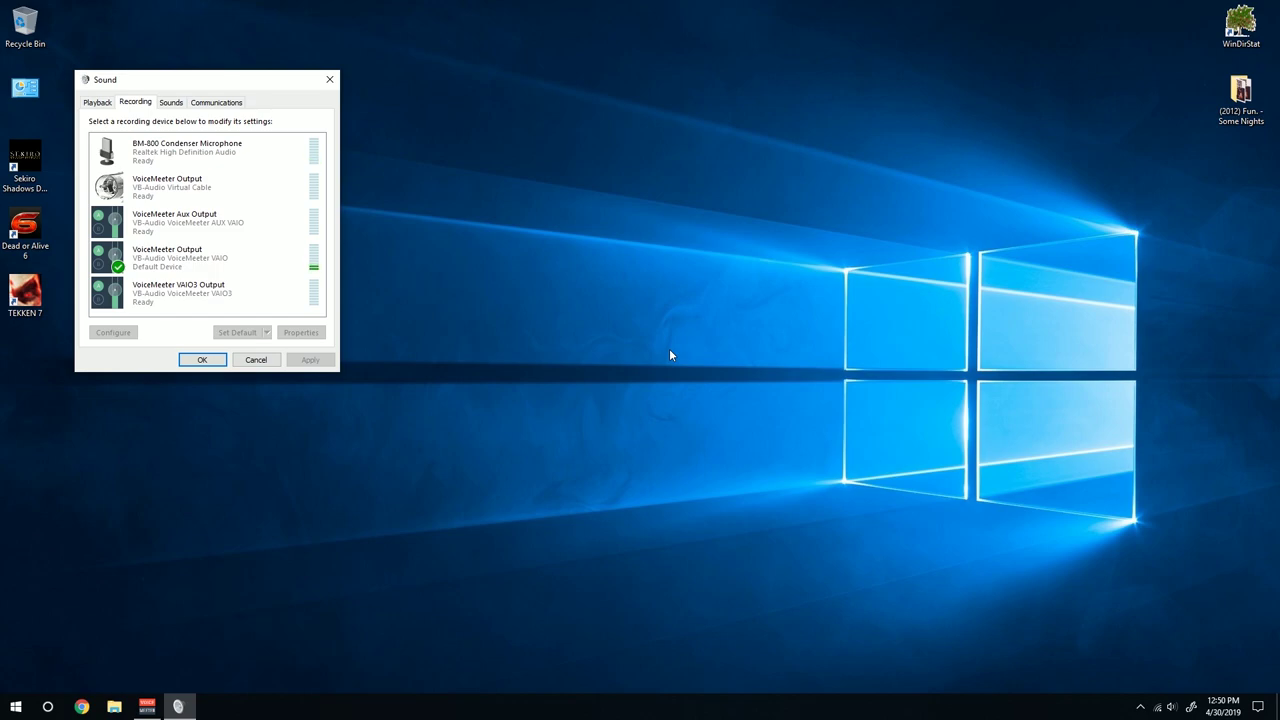
pyautogui.rightClick(163, 314)
pyautogui.click(202, 321)
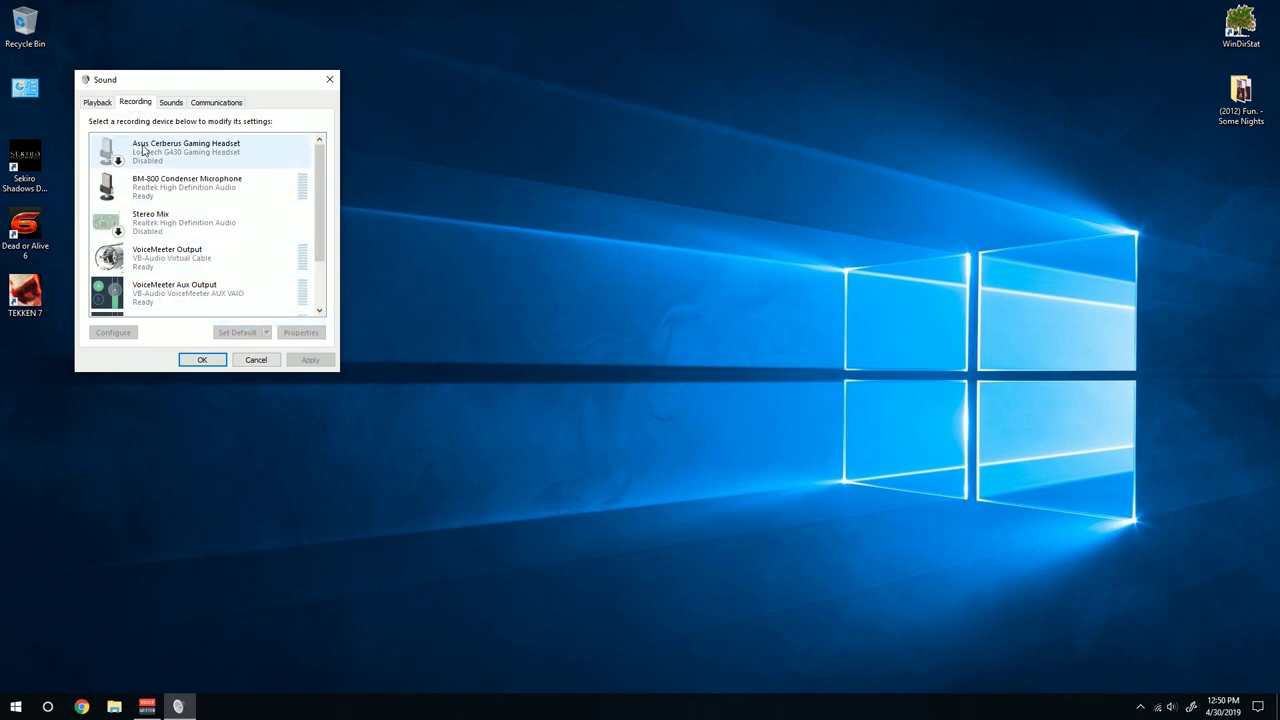
pyautogui.scroll(-1, 150, 160)
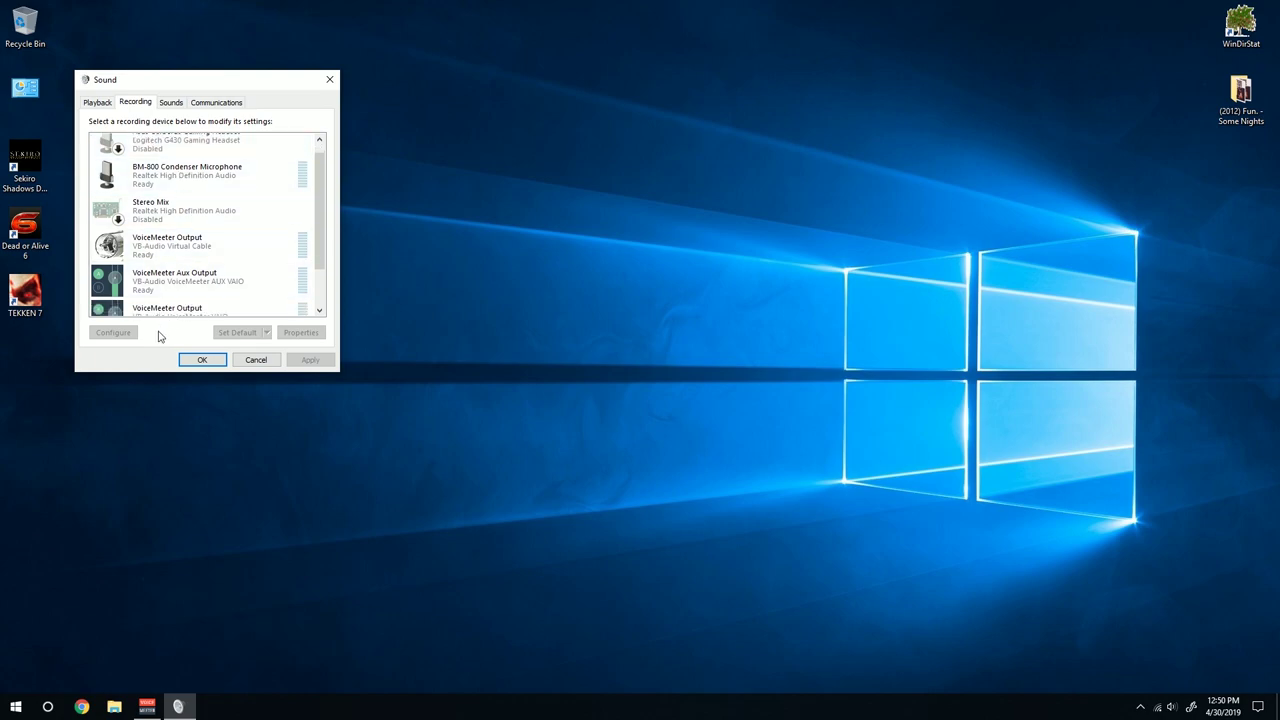
pyautogui.rightClick(184, 225)
pyautogui.click(226, 278)
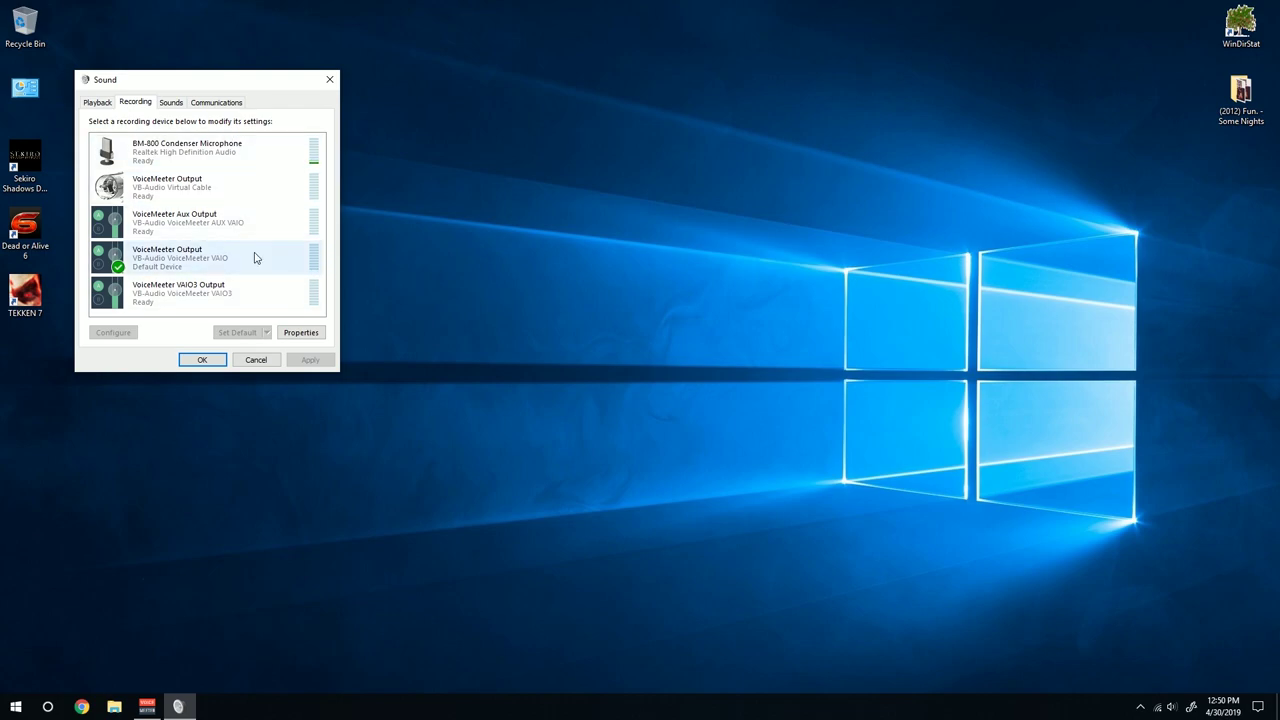
pyautogui.doubleClick(194, 143)
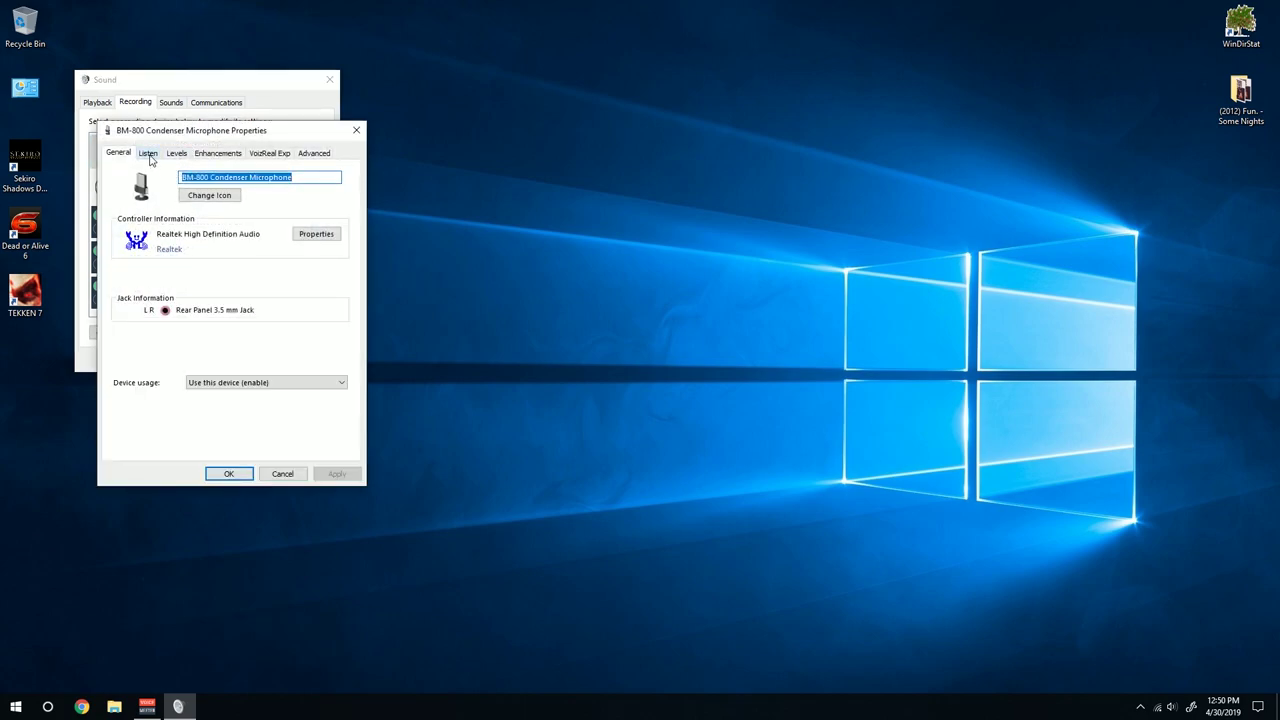
pyautogui.click(203, 155)
pyautogui.click(184, 154)
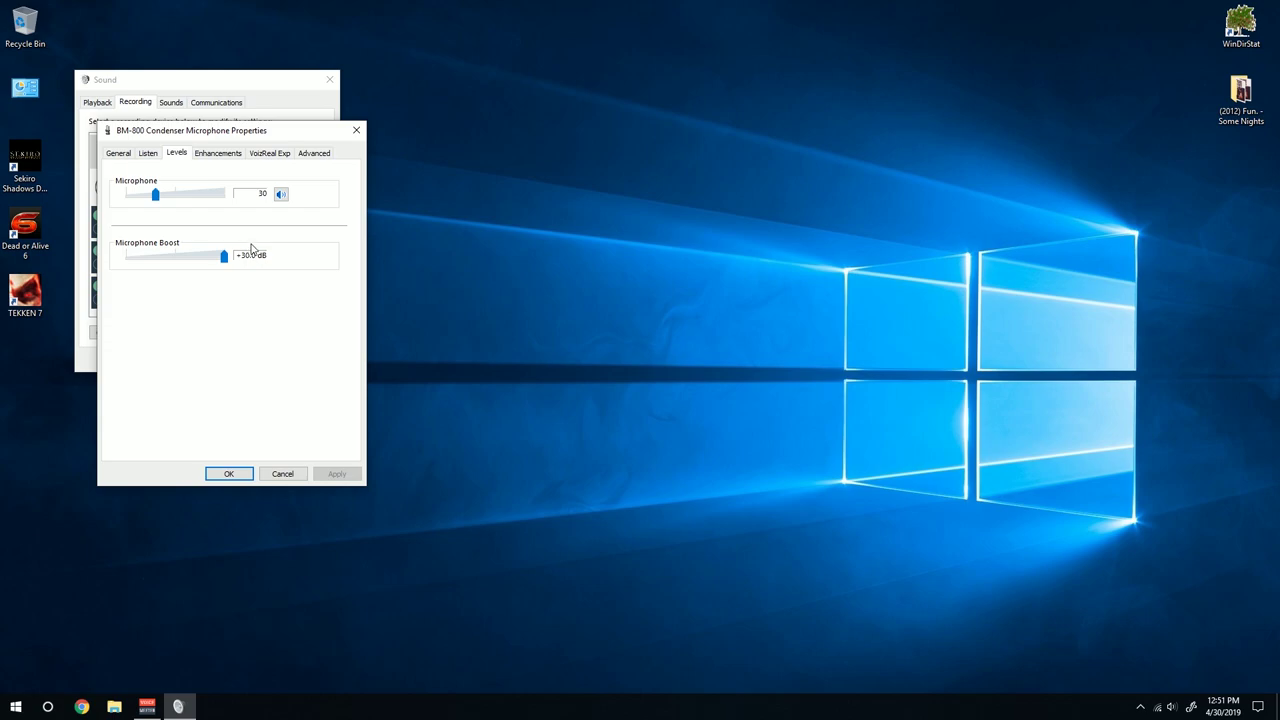
pyautogui.click(226, 155)
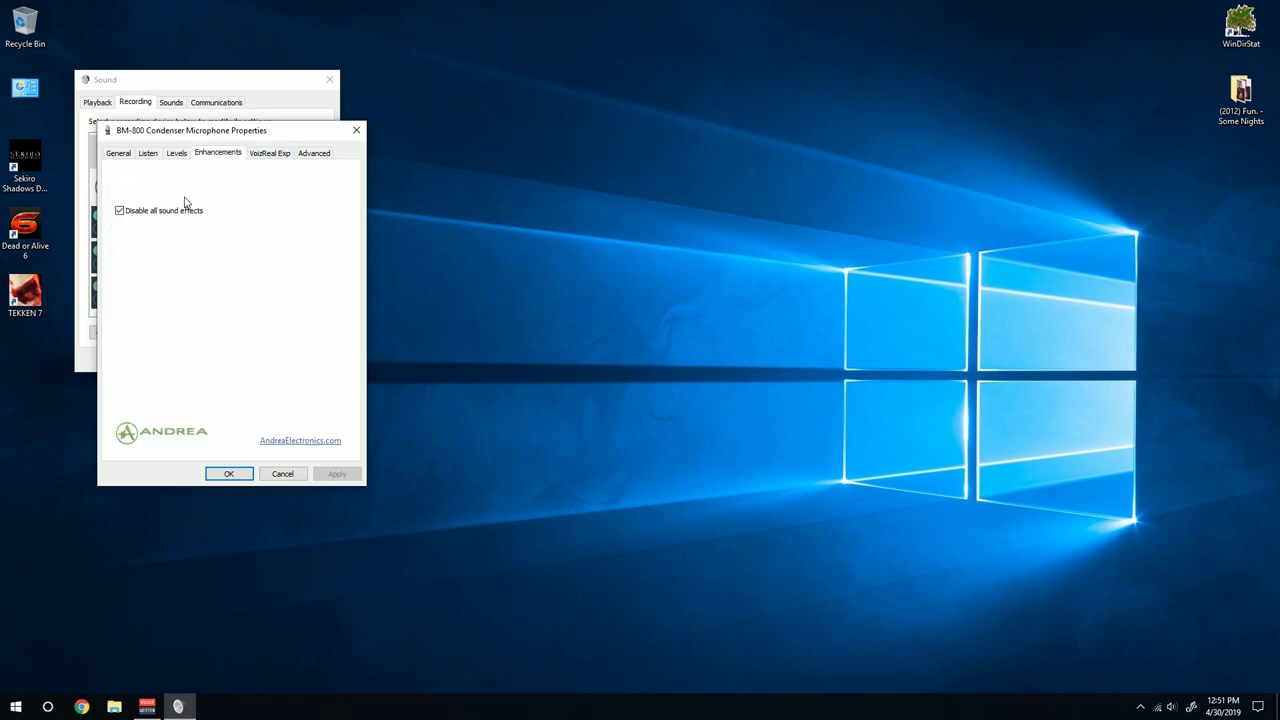
pyautogui.click(270, 156)
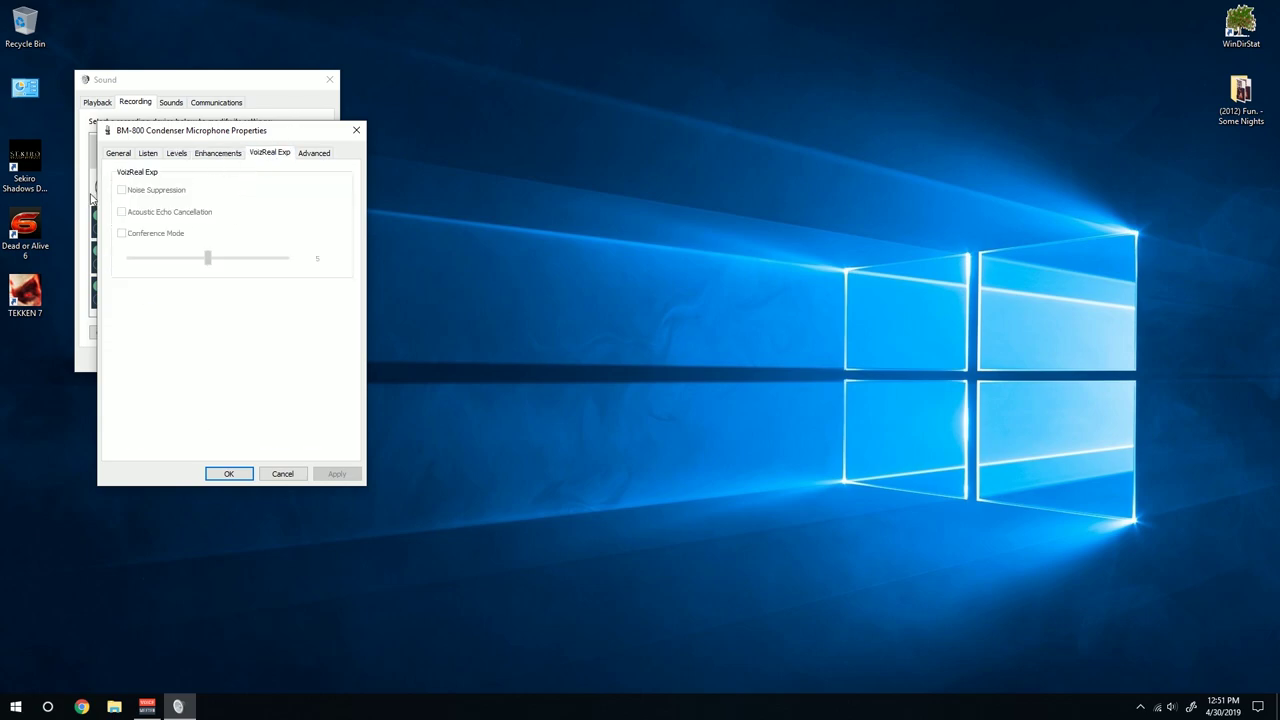
pyautogui.click(234, 156)
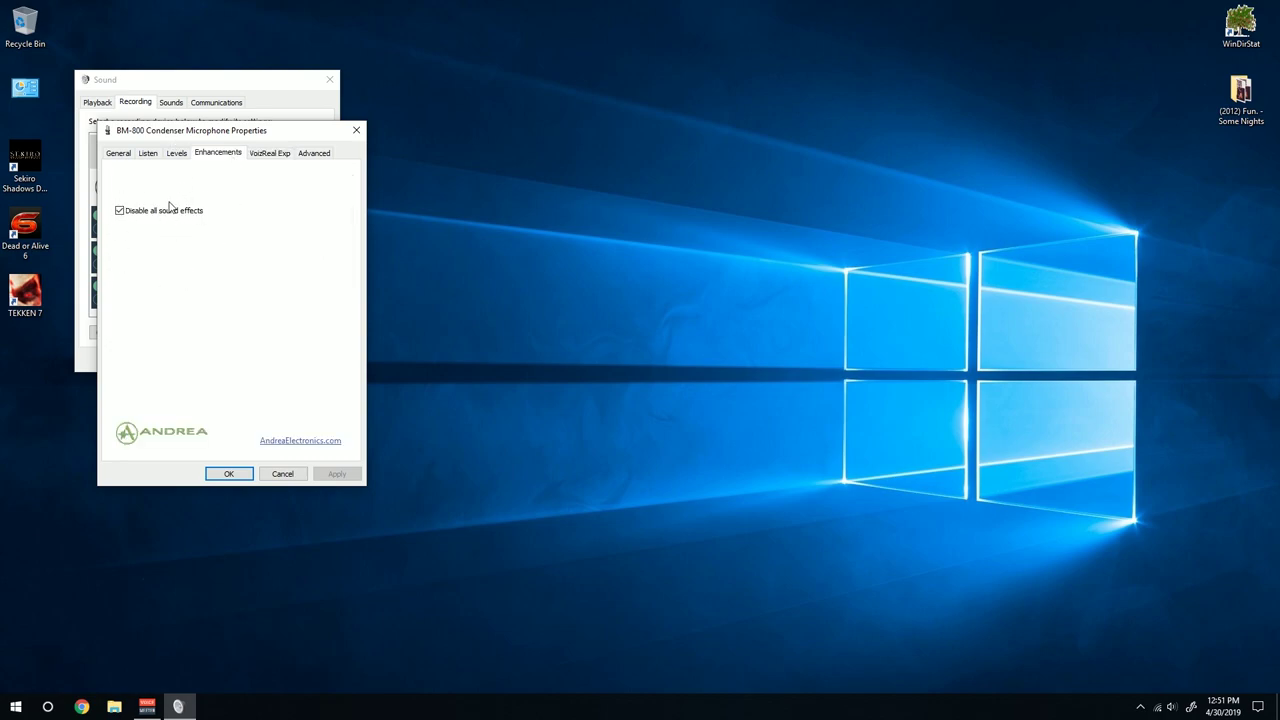
pyautogui.click(266, 158)
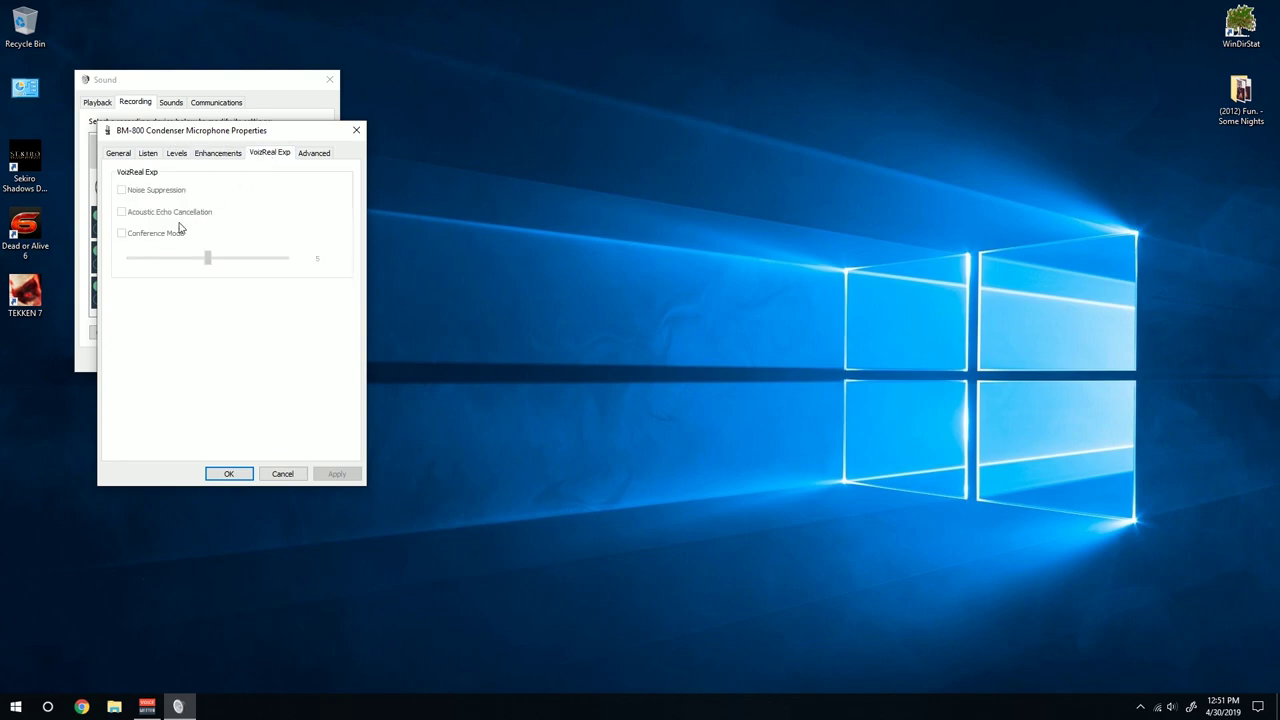
pyautogui.click(314, 156)
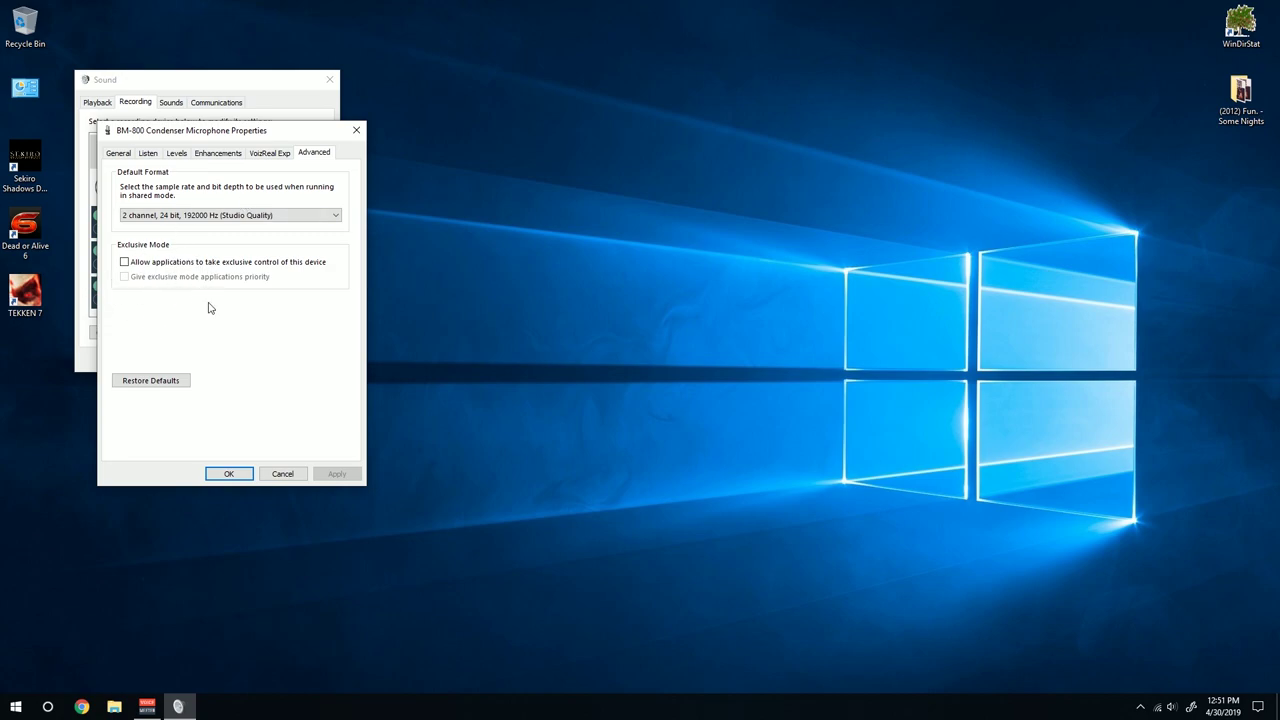
# - Close the BM-800 properties and Sound dialog, then bring up the Voicemeeter Potato mixer from the taskbar
pyautogui.click(357, 132)
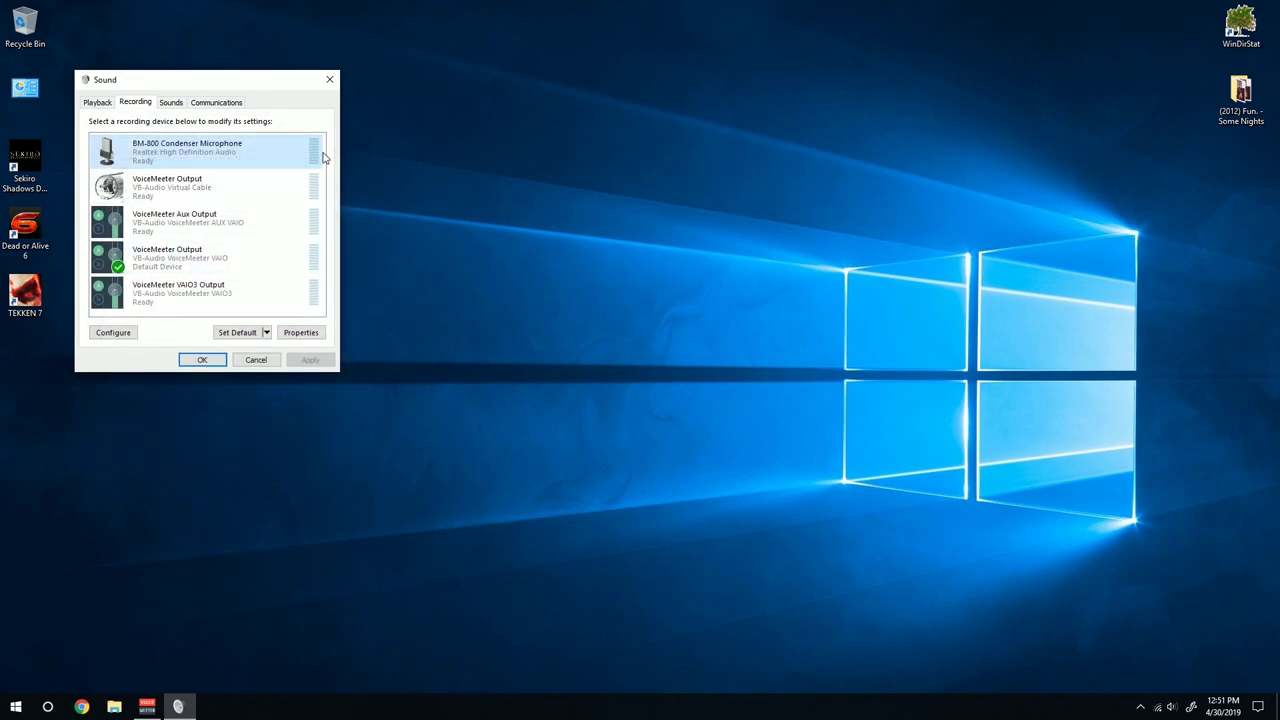
pyautogui.click(331, 79)
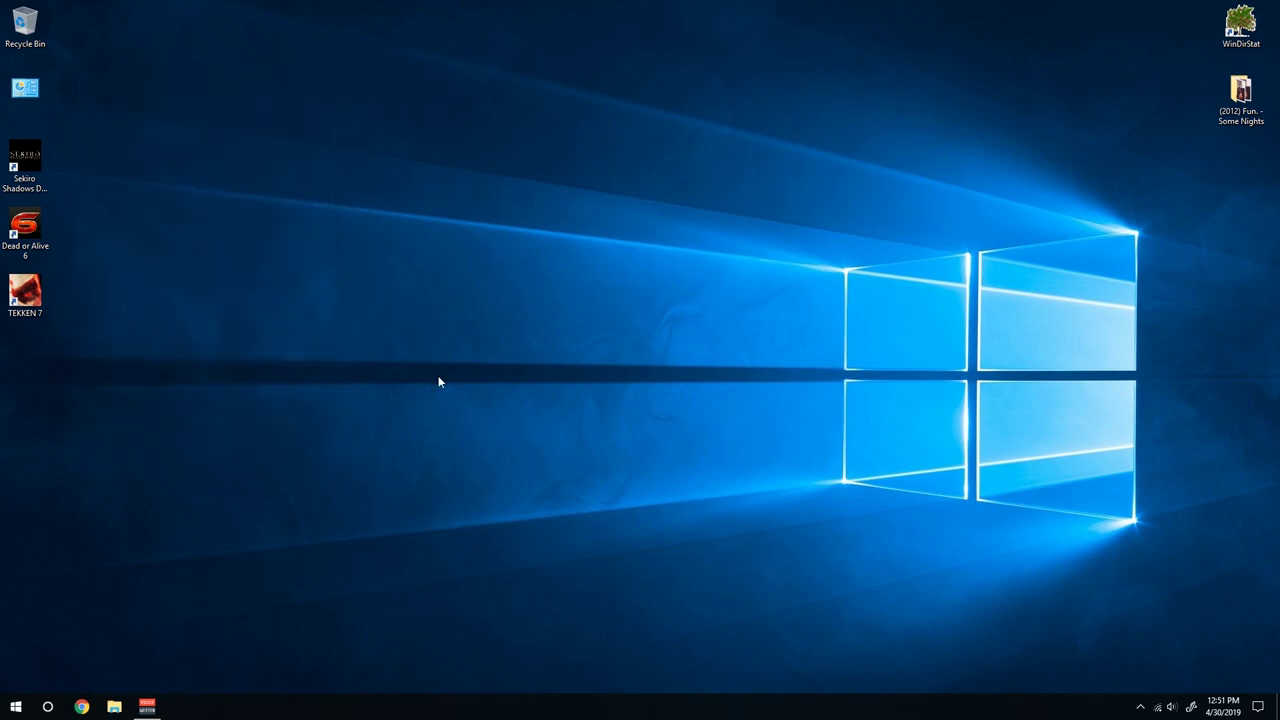
pyautogui.click(147, 706)
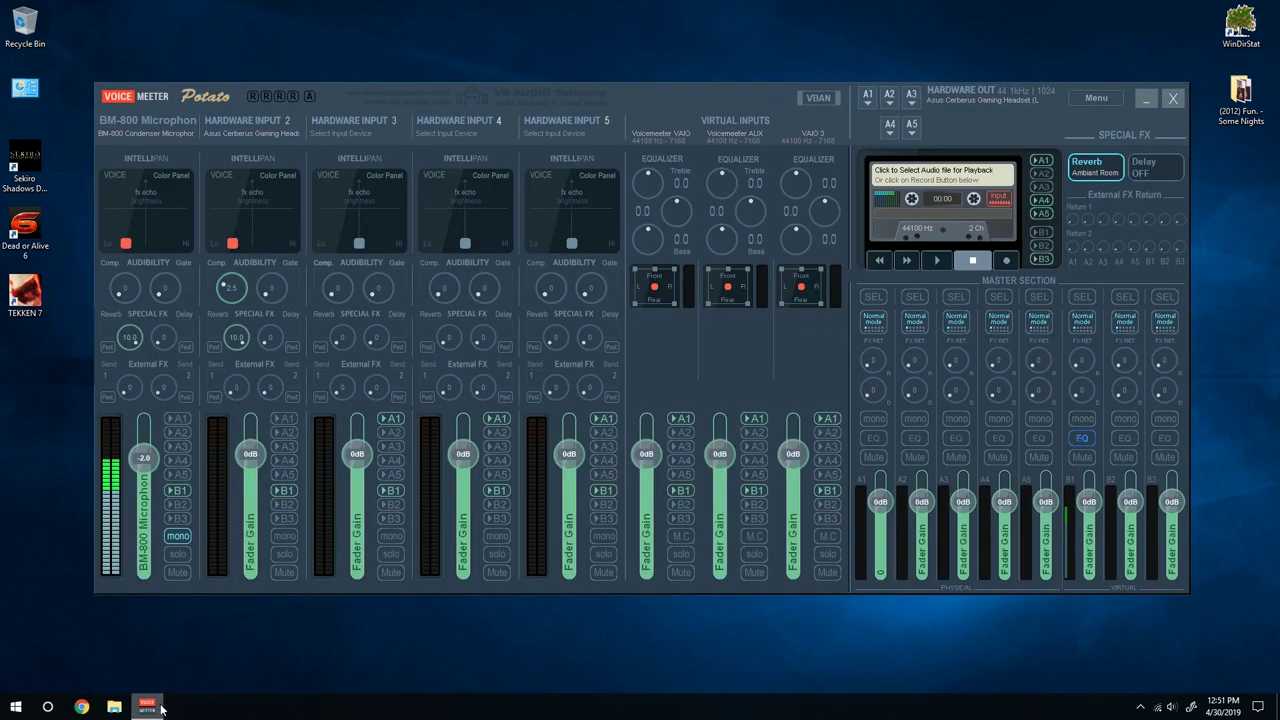
pyautogui.click(870, 99)
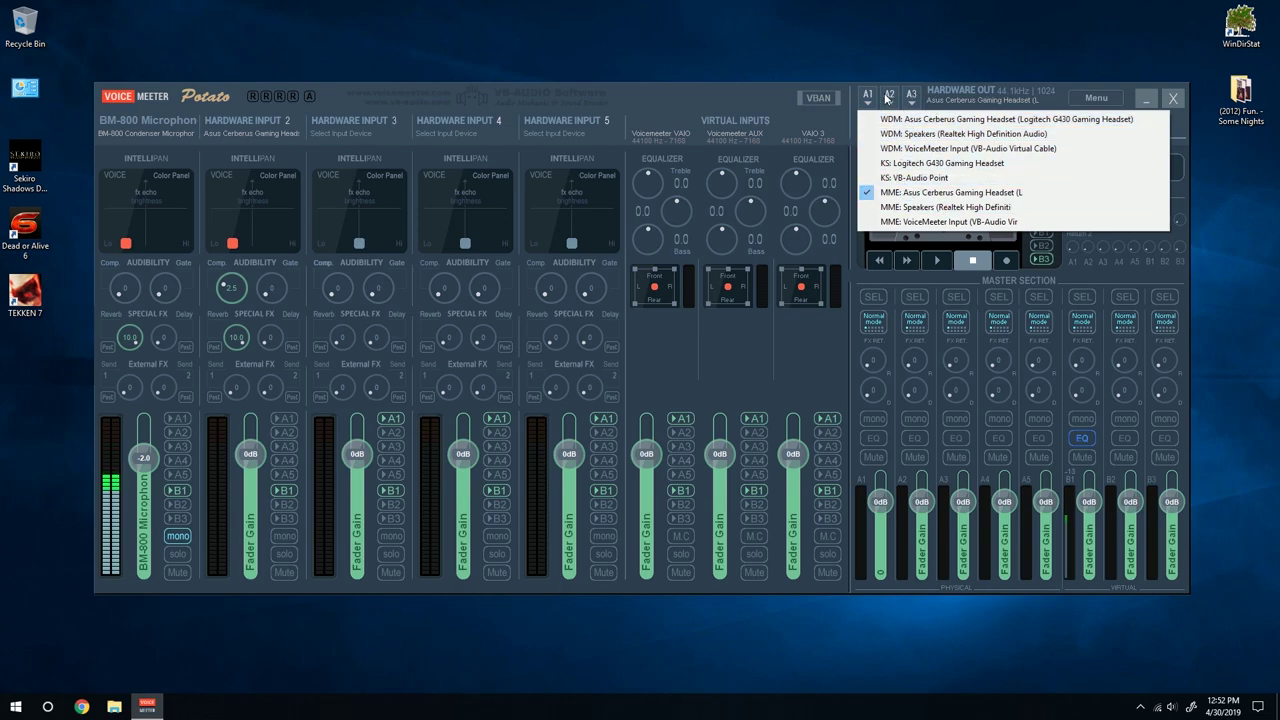
pyautogui.click(448, 86)
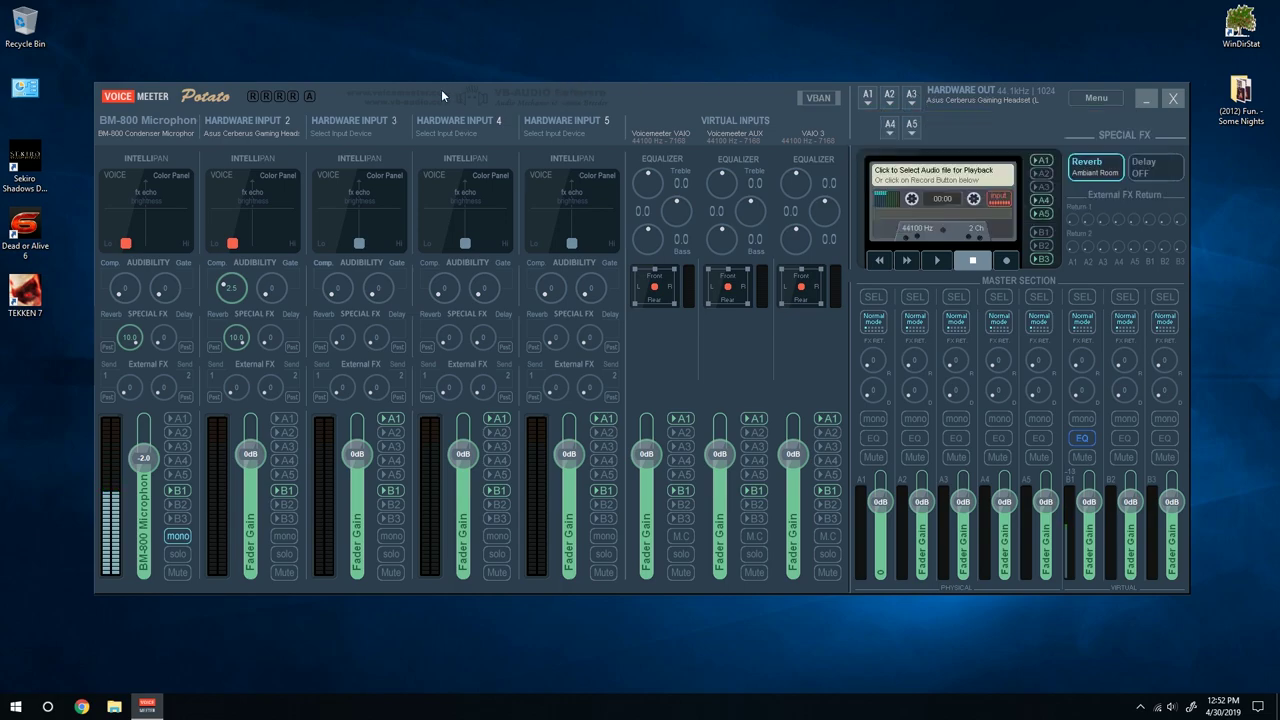
pyautogui.doubleClick(129, 122)
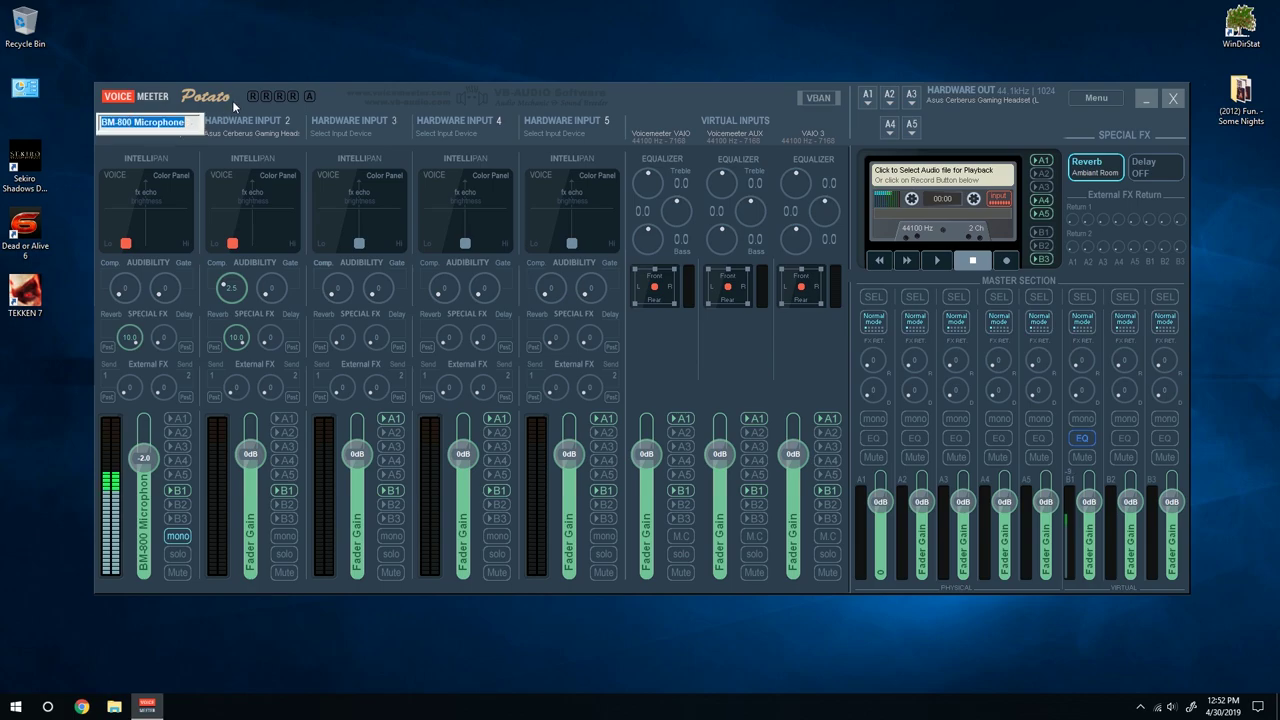
pyautogui.click(194, 118)
pyautogui.press('Return')
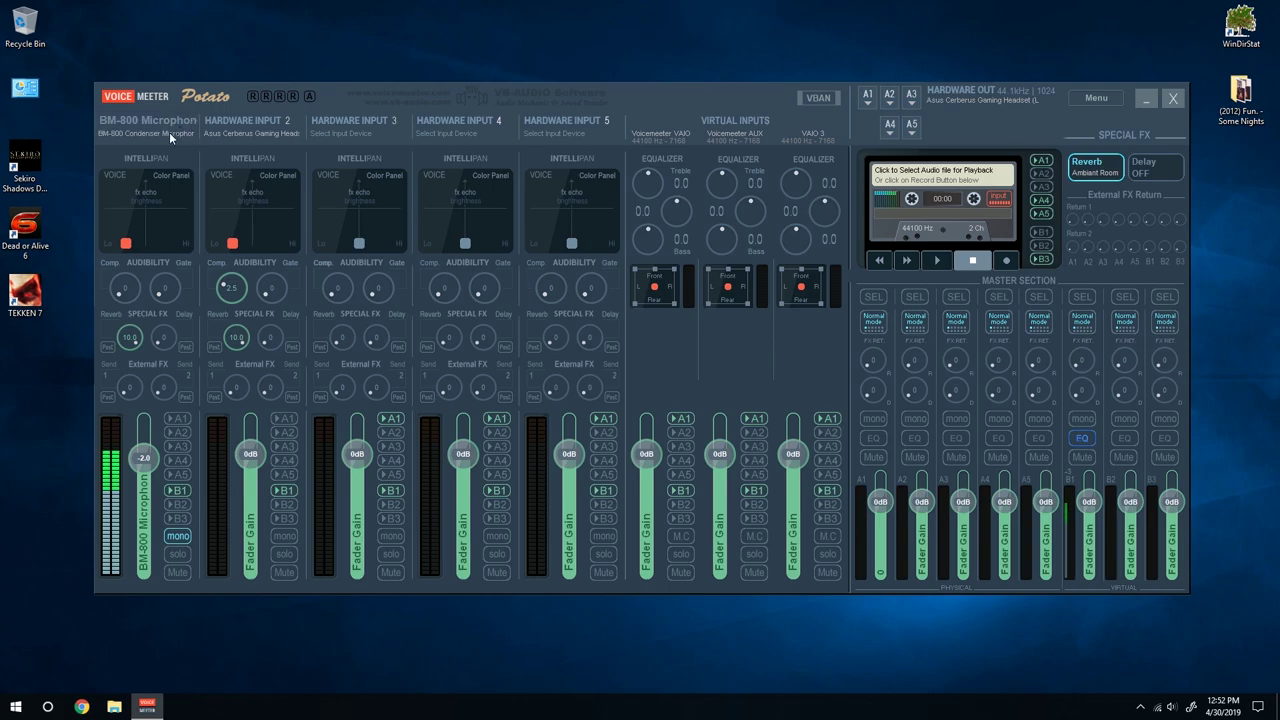
pyautogui.click(171, 135)
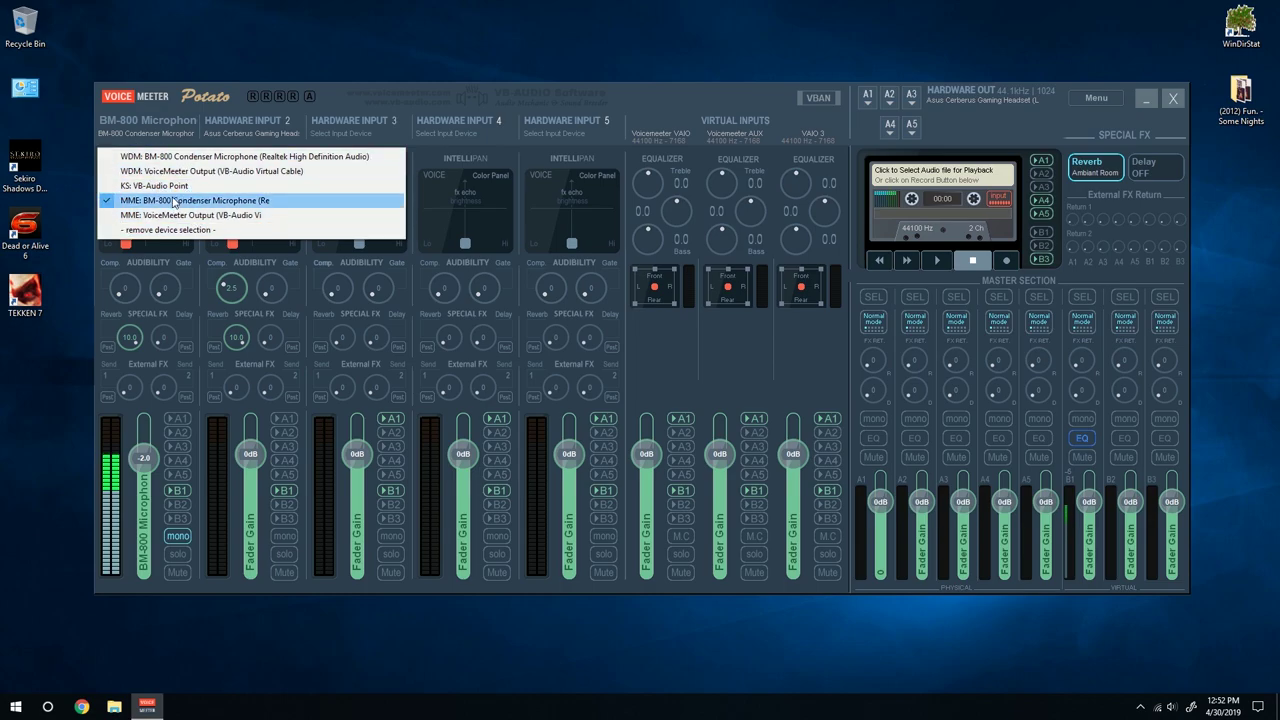
pyautogui.rightClick(1177, 706)
pyautogui.click(1160, 672)
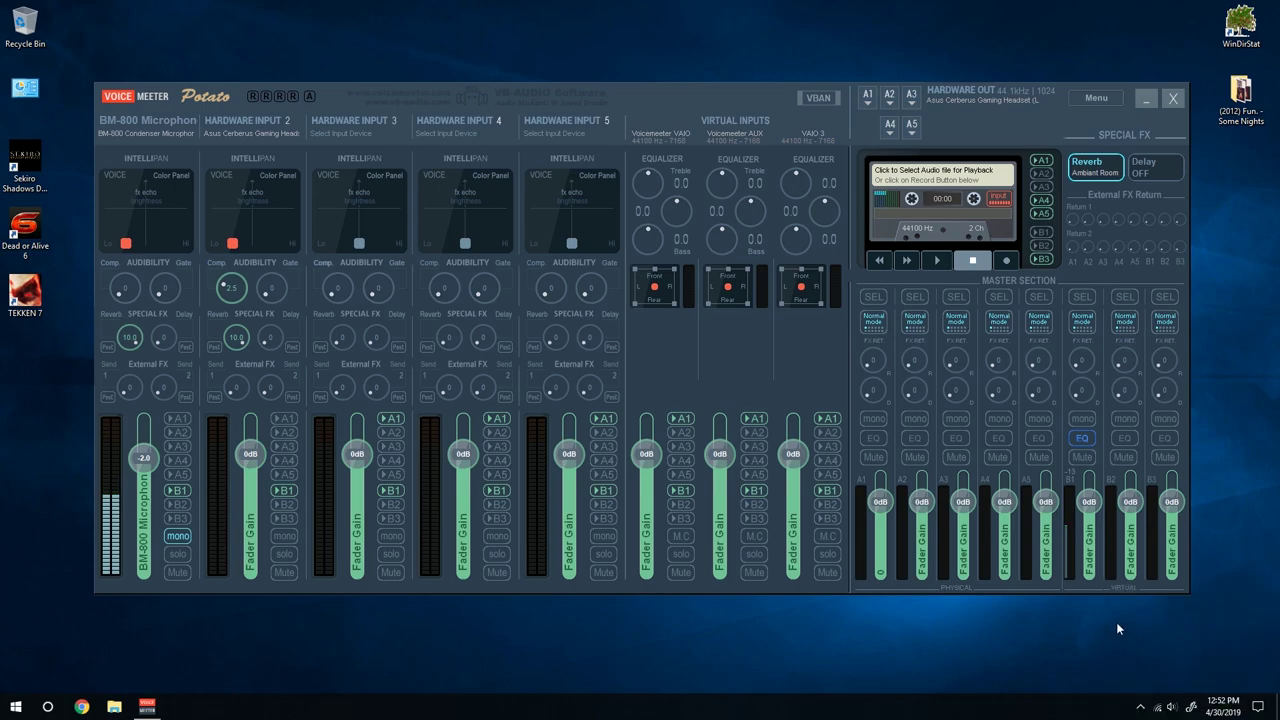
pyautogui.click(152, 119)
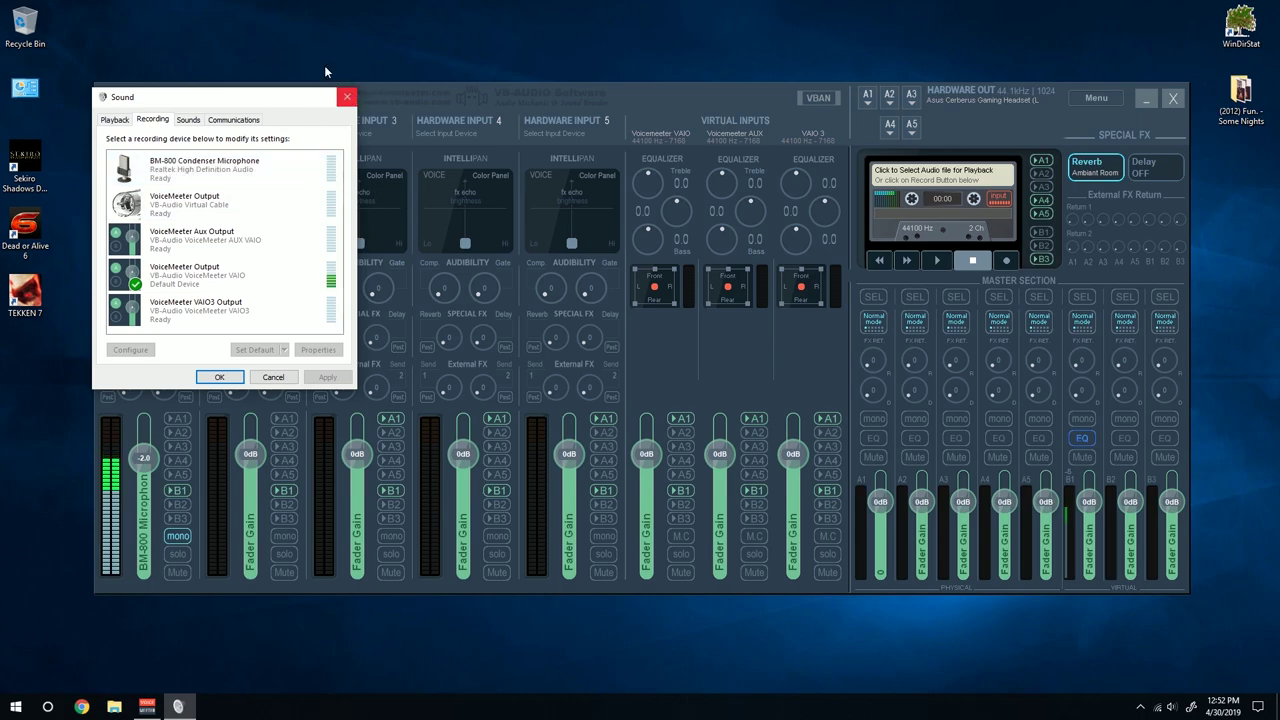
pyautogui.click(344, 97)
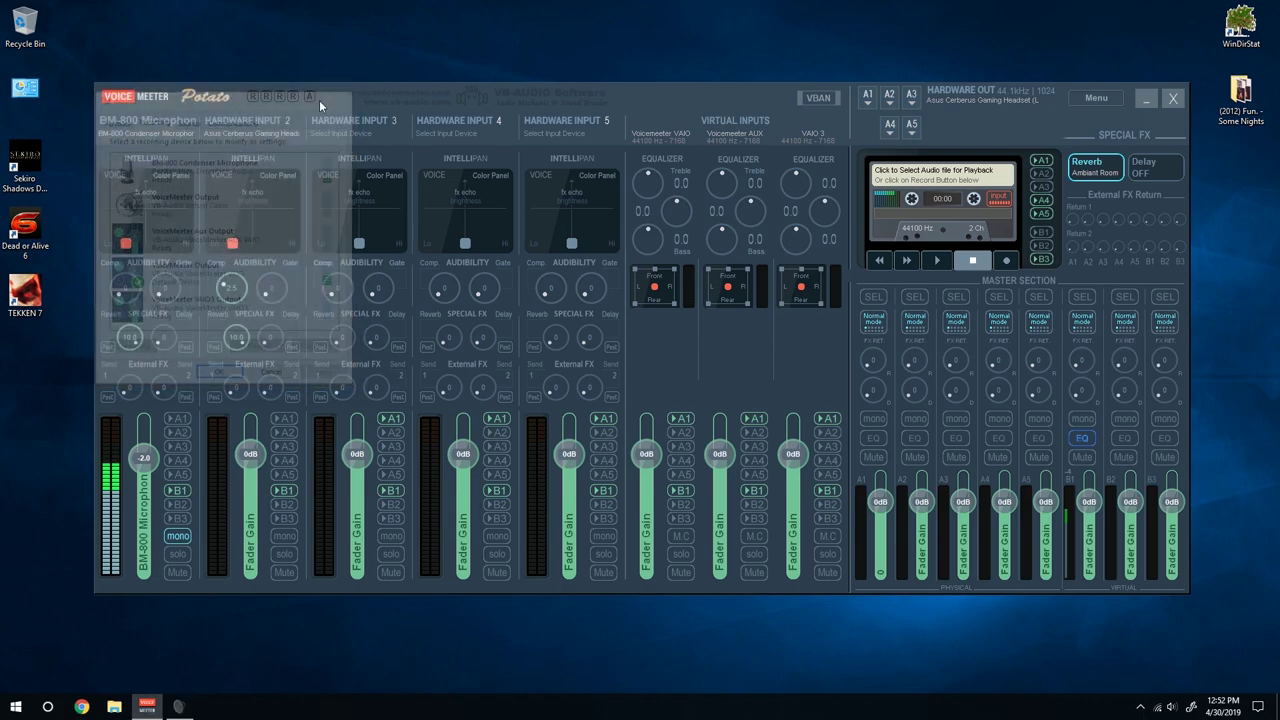
pyautogui.click(155, 136)
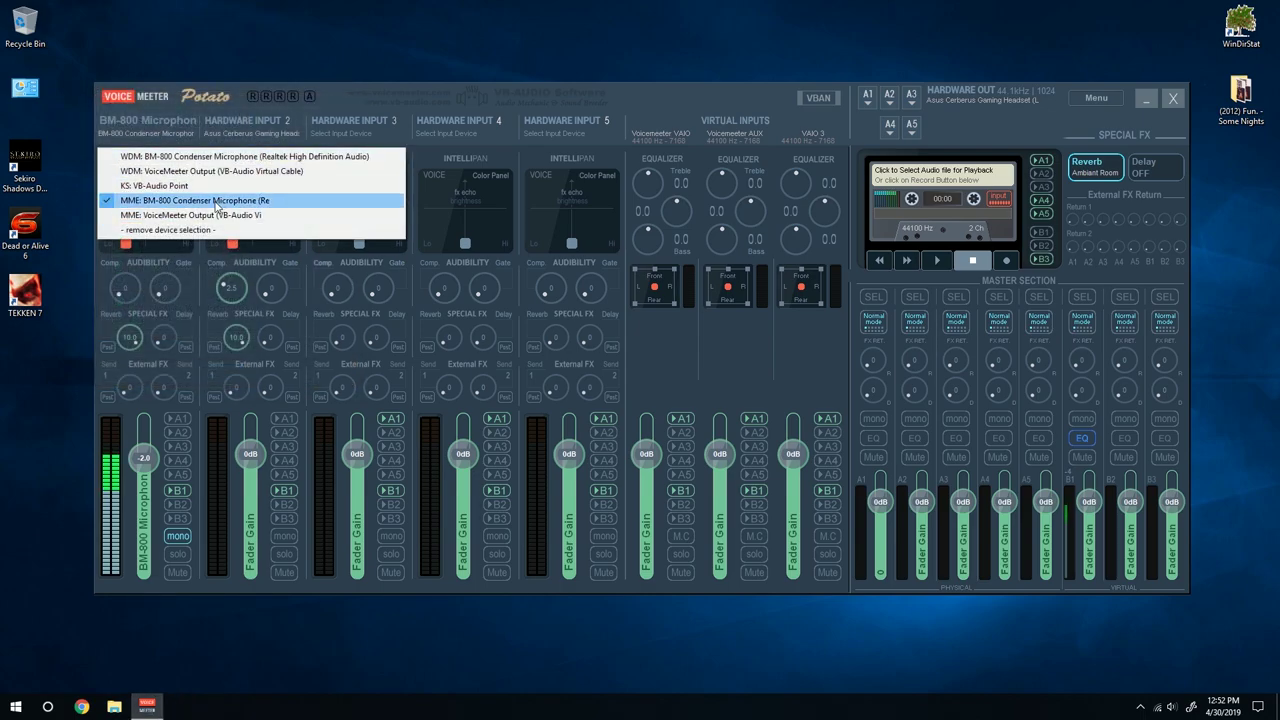
pyautogui.click(177, 119)
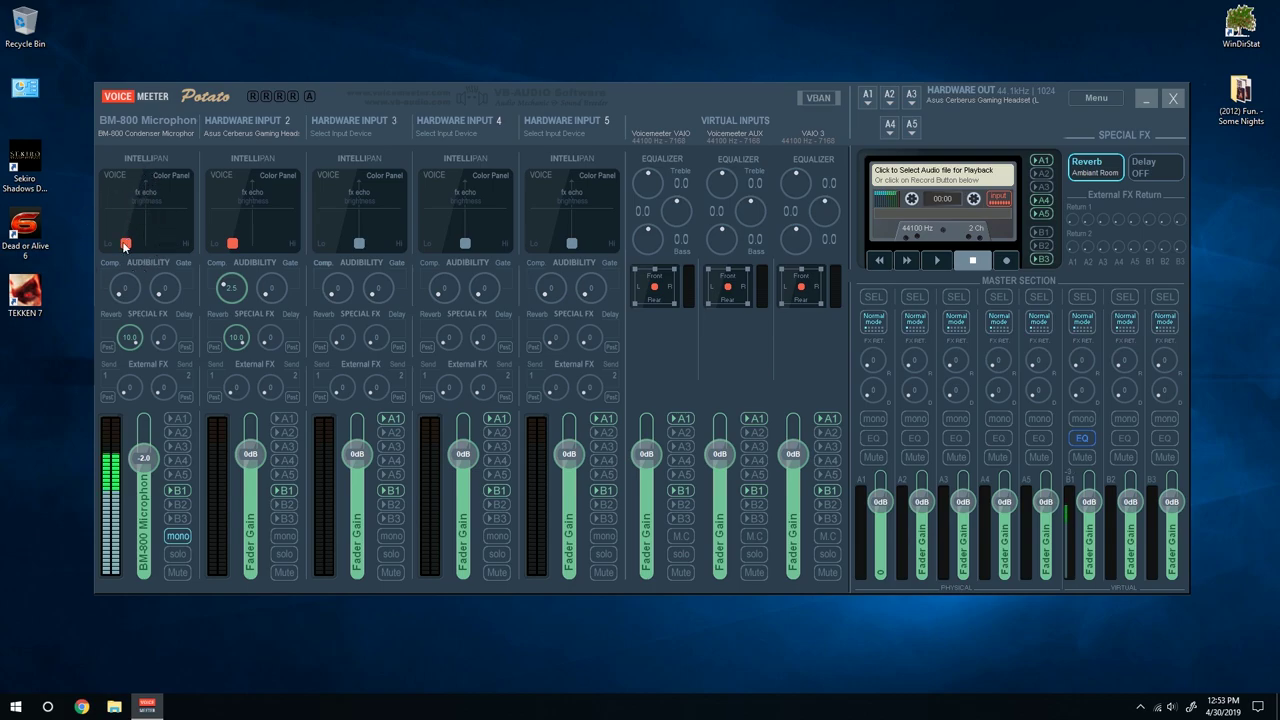
pyautogui.rightClick(125, 244)
pyautogui.rightClick(147, 246)
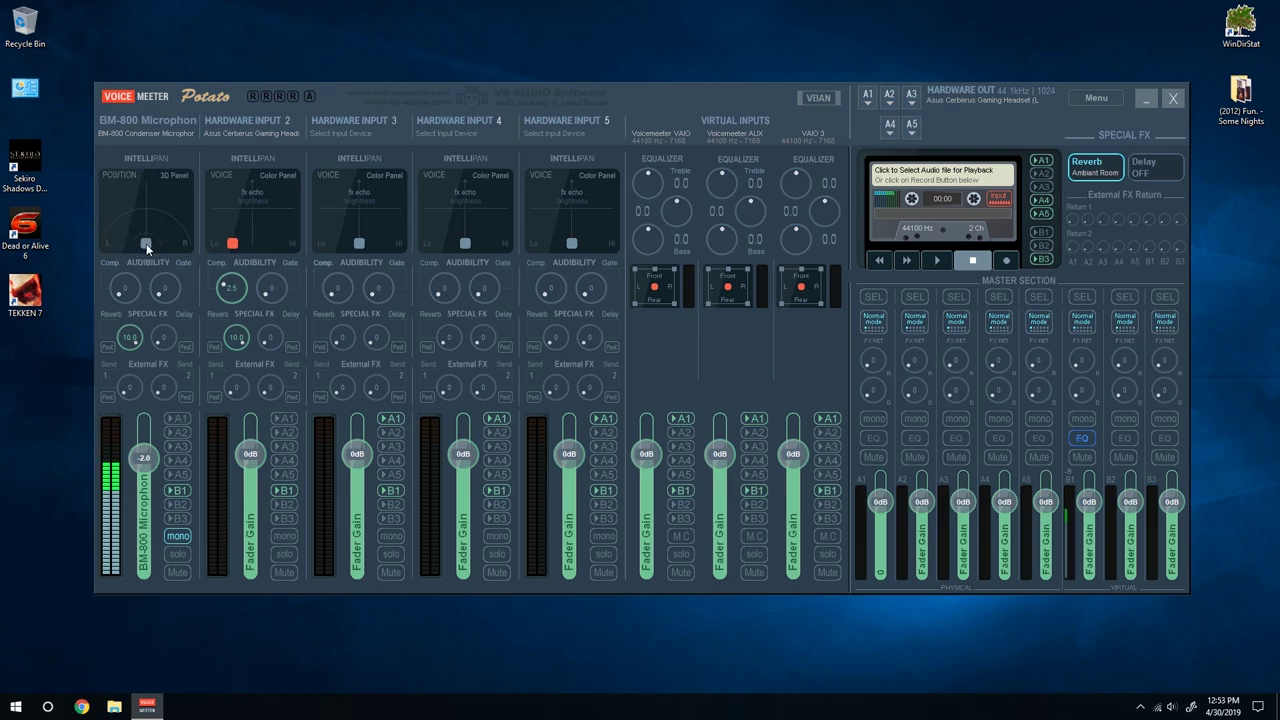
pyautogui.rightClick(147, 247)
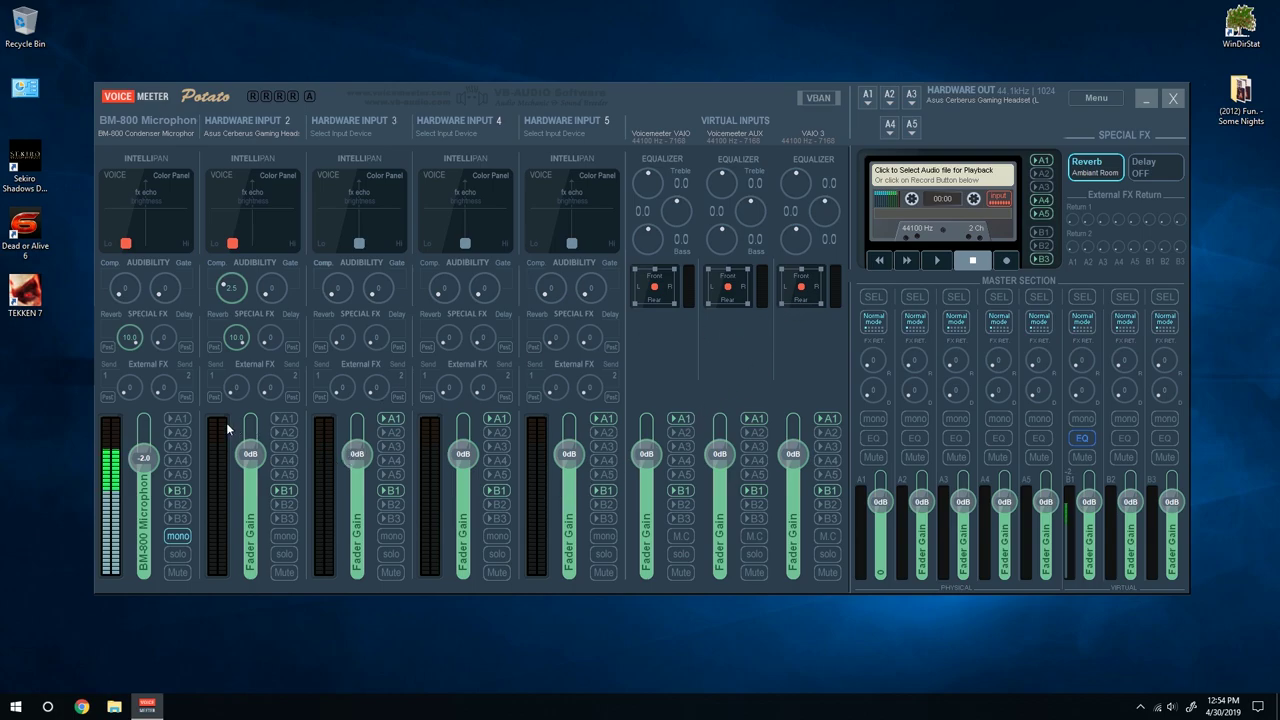
# - Open the JustVerb reverb settings, move them over the mixer, and close the plugin
pyautogui.rightClick(1108, 167)
pyautogui.moveTo(1095, 155); pyautogui.dragTo(597, 155)
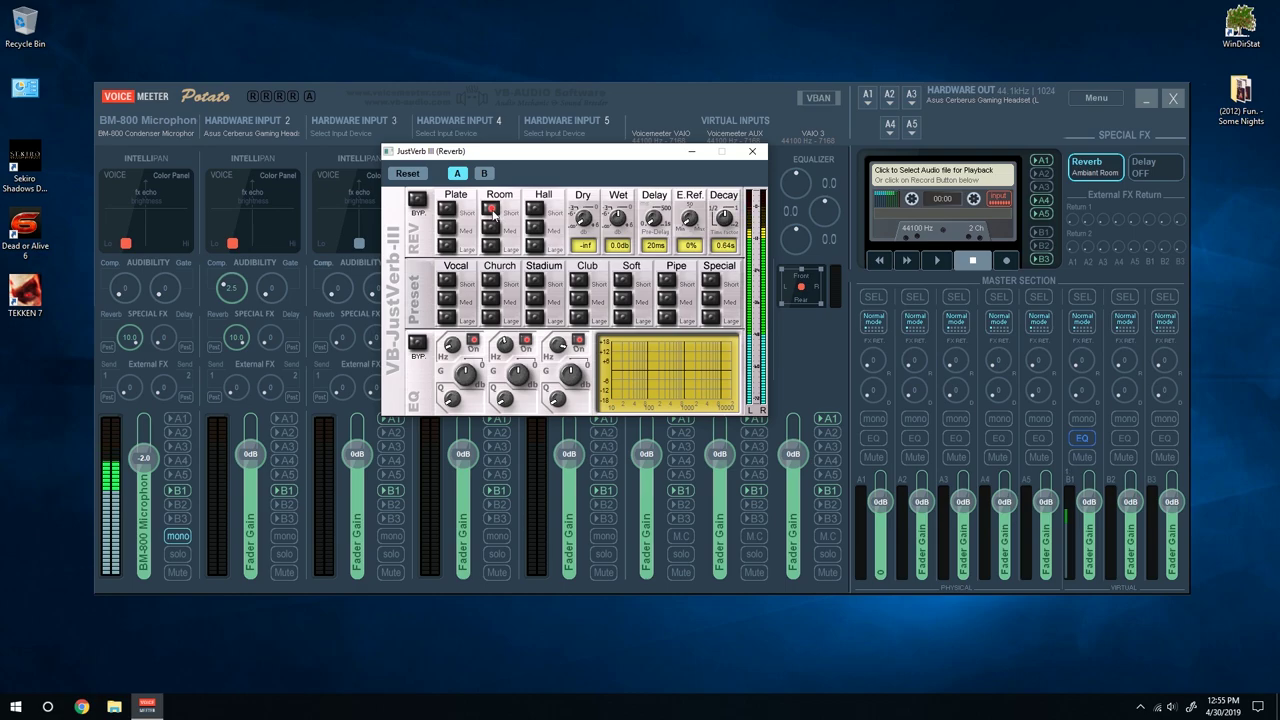
pyautogui.click(752, 151)
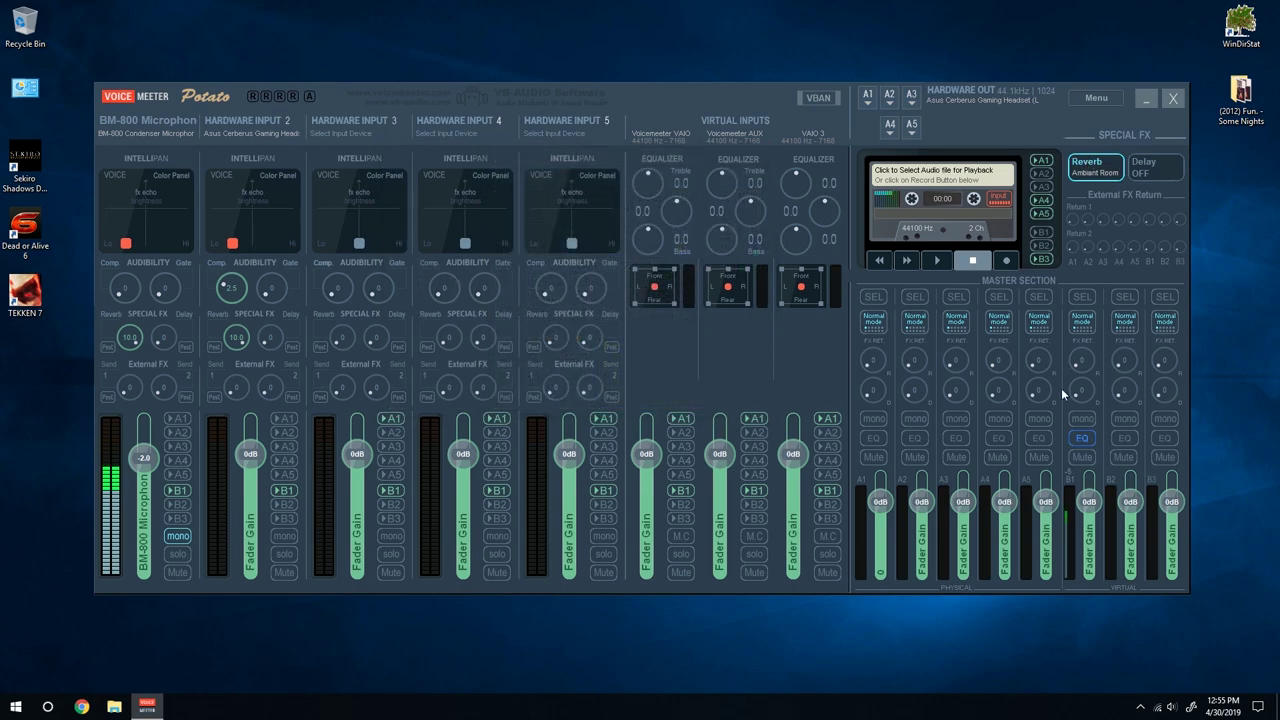
# - Open bus B1's EQPro-G6 equalizer, check its flat 0.0 dB bands, and close it
pyautogui.rightClick(1088, 440)
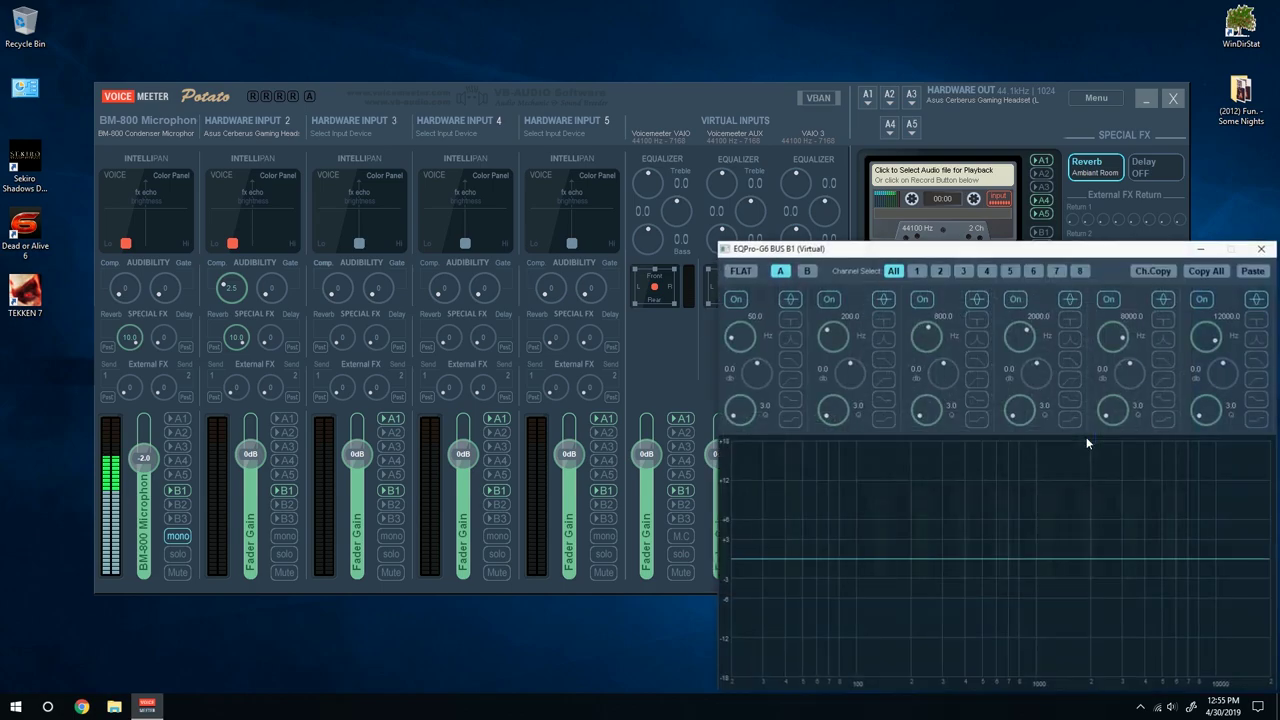
pyautogui.moveTo(920, 257); pyautogui.dragTo(525, 172)
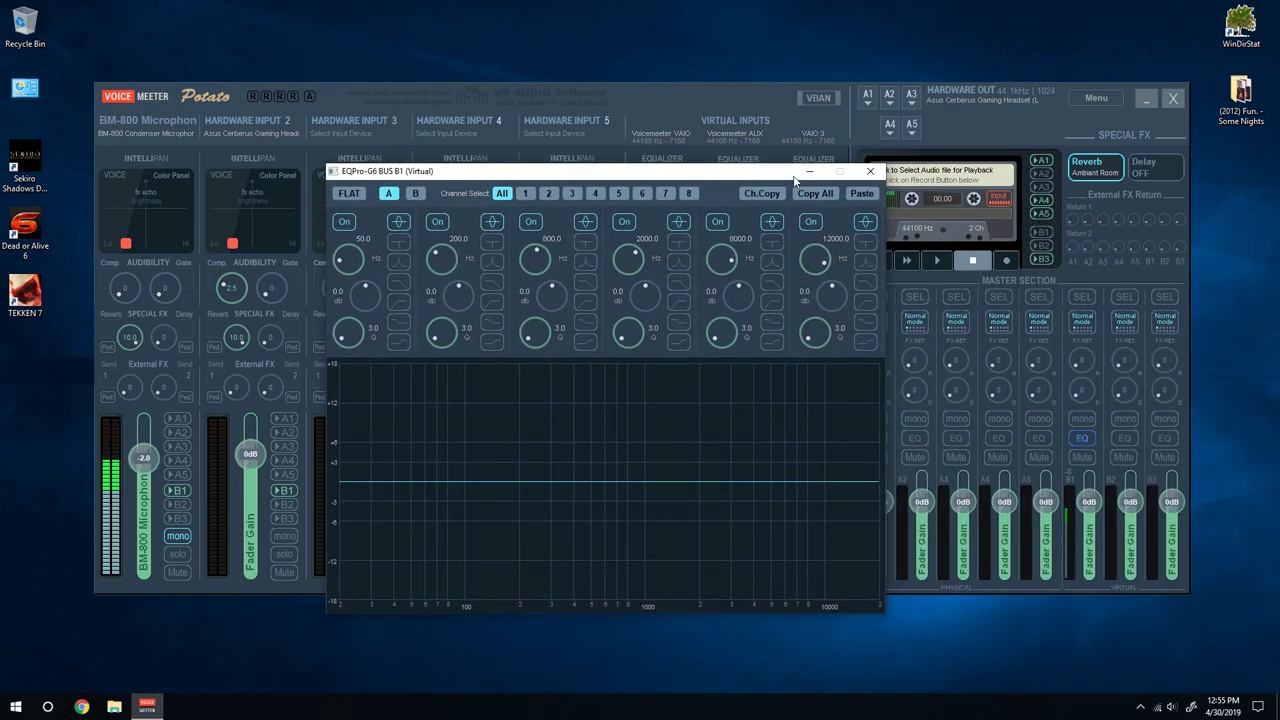
pyautogui.click(874, 163)
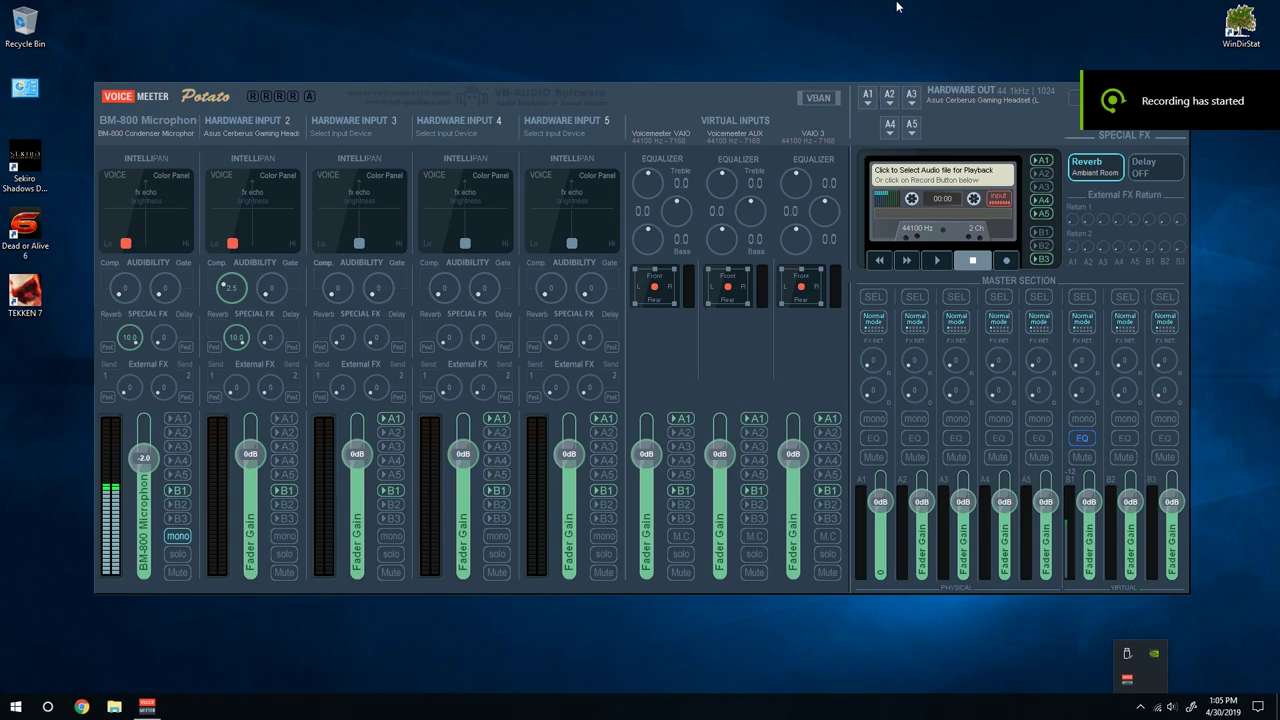
# - Enable System Tray (Run at Startup) in the Voicemeeter menu and reopen the menu to confirm it
pyautogui.moveTo(1023, 95); pyautogui.dragTo(981, 88)
pyautogui.click(1055, 91)
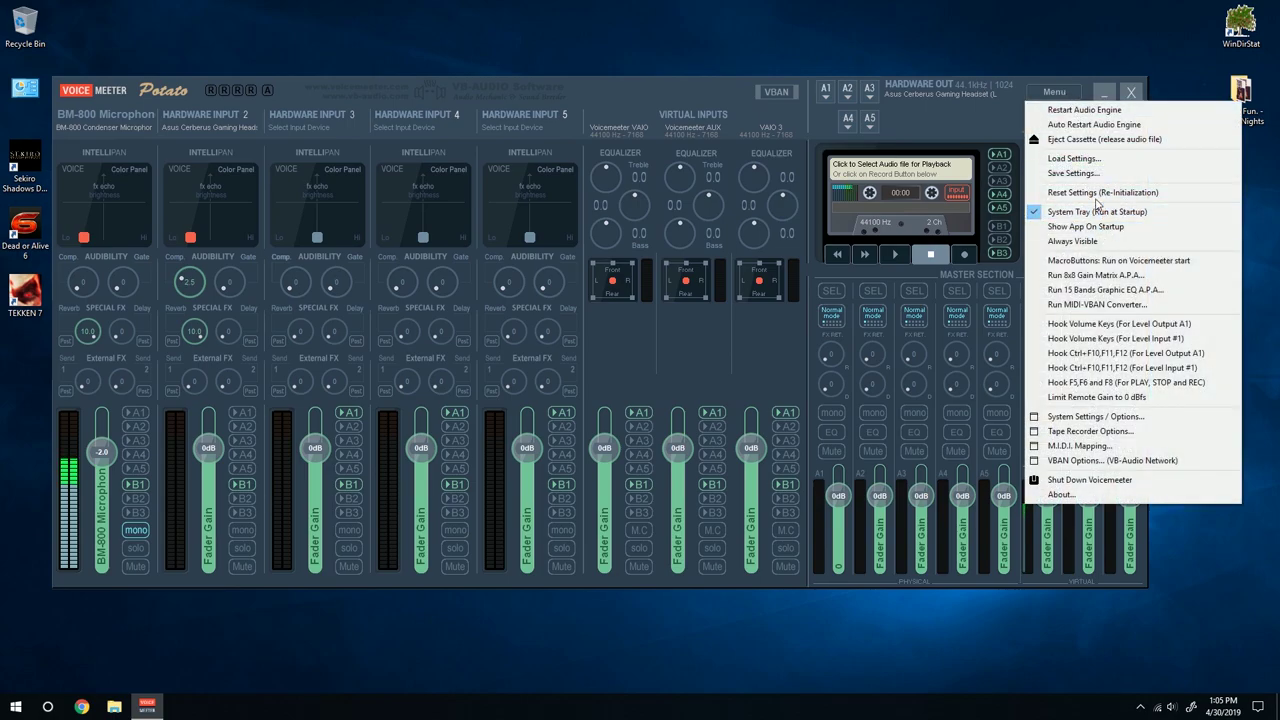
pyautogui.moveTo(722, 87); pyautogui.dragTo(796, 120)
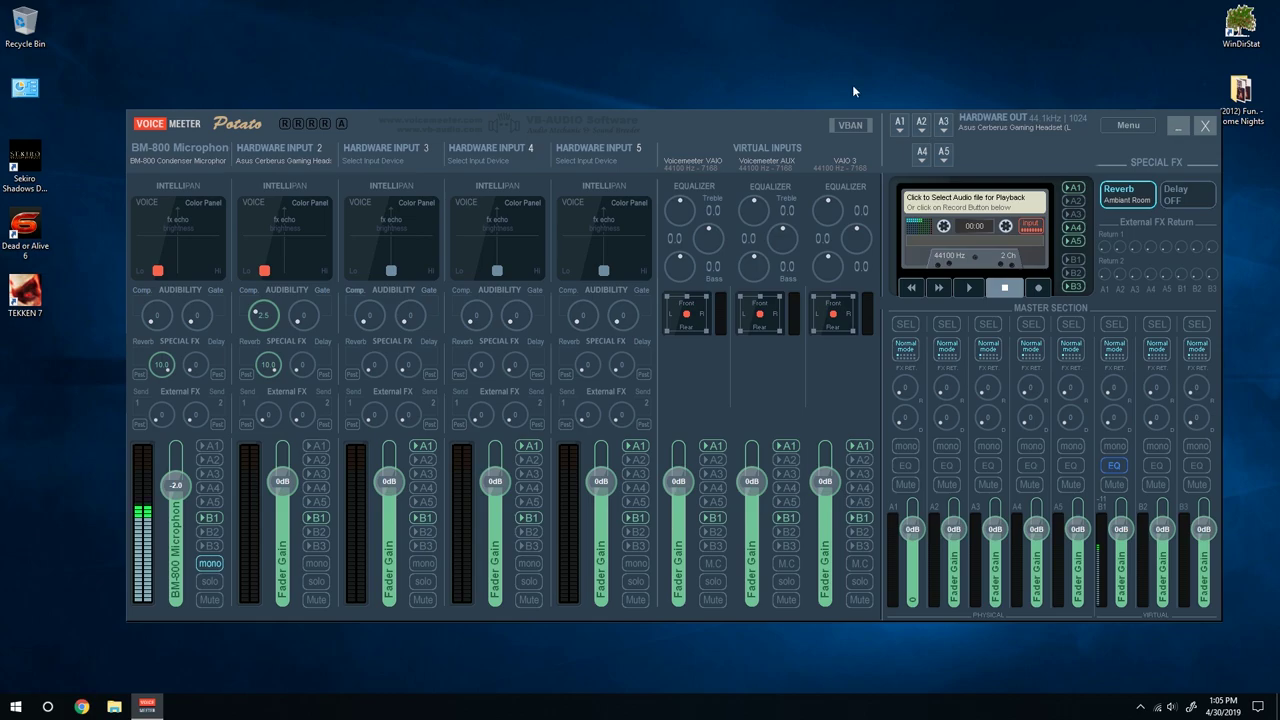
pyautogui.moveTo(548, 117); pyautogui.dragTo(580, 95)
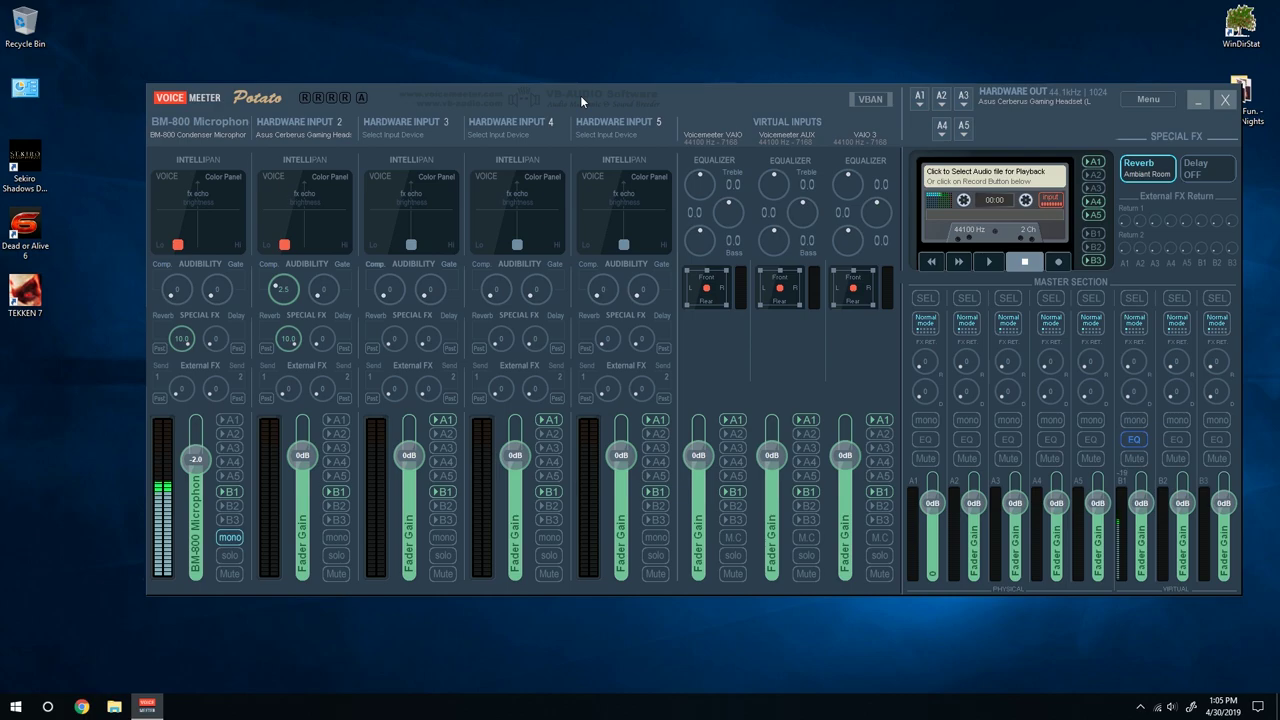
pyautogui.moveTo(574, 97); pyautogui.dragTo(520, 99)
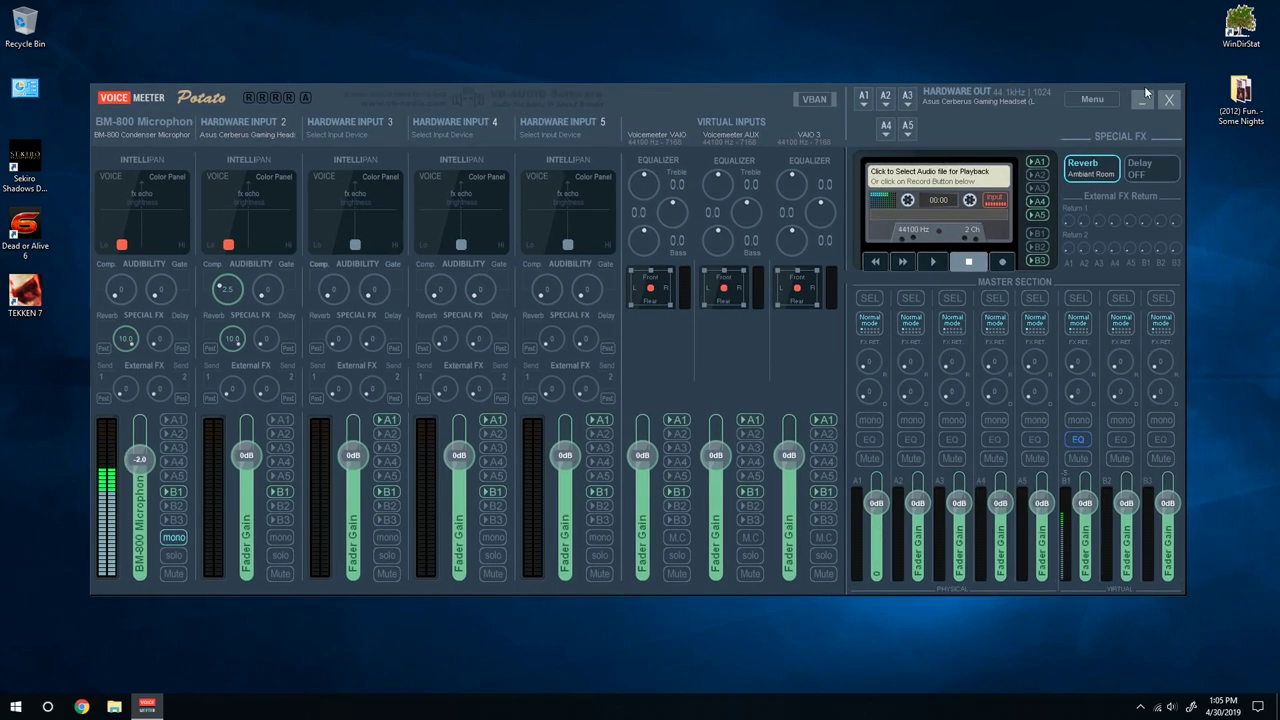
pyautogui.click(1092, 99)
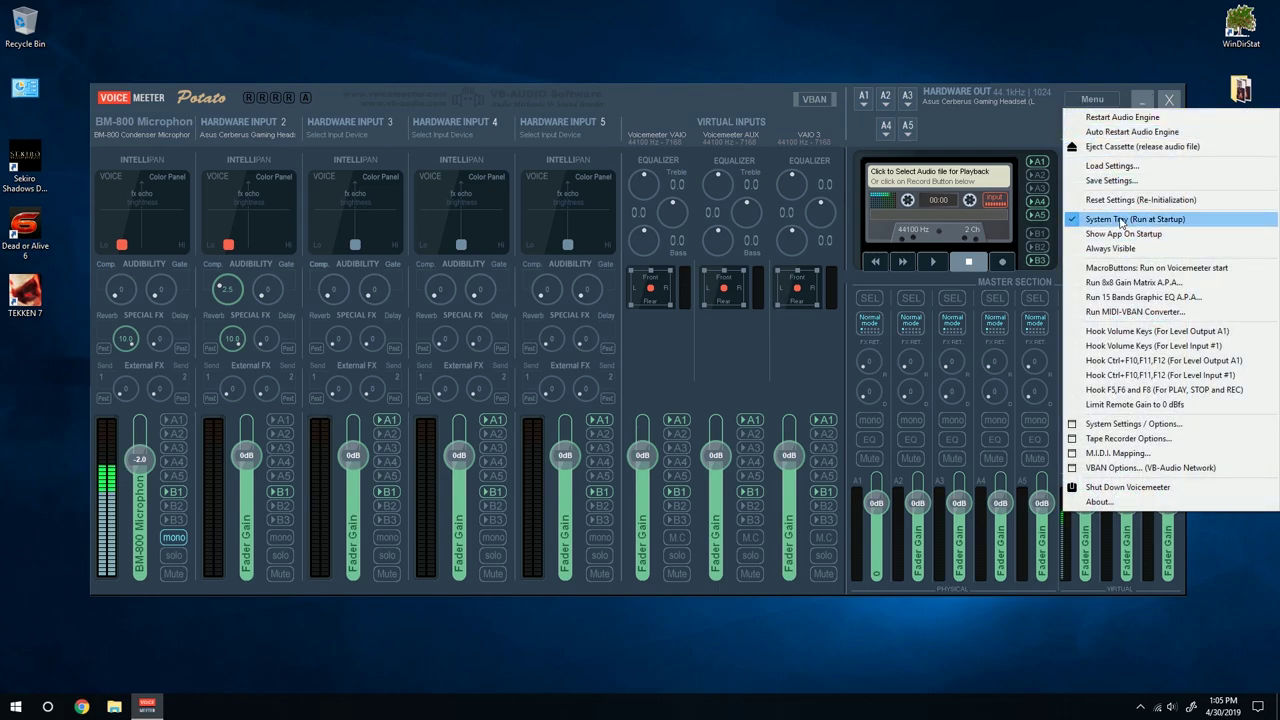
pyautogui.click(1120, 220)
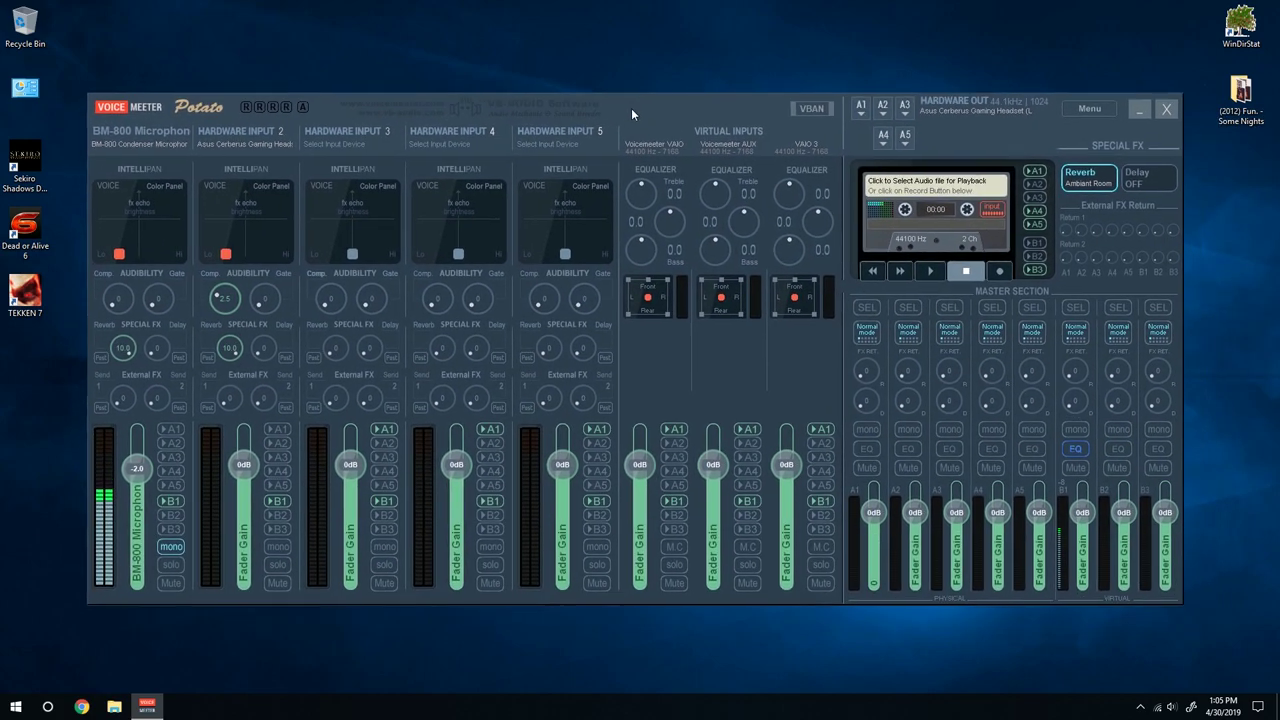
pyautogui.moveTo(632, 107); pyautogui.dragTo(626, 121)
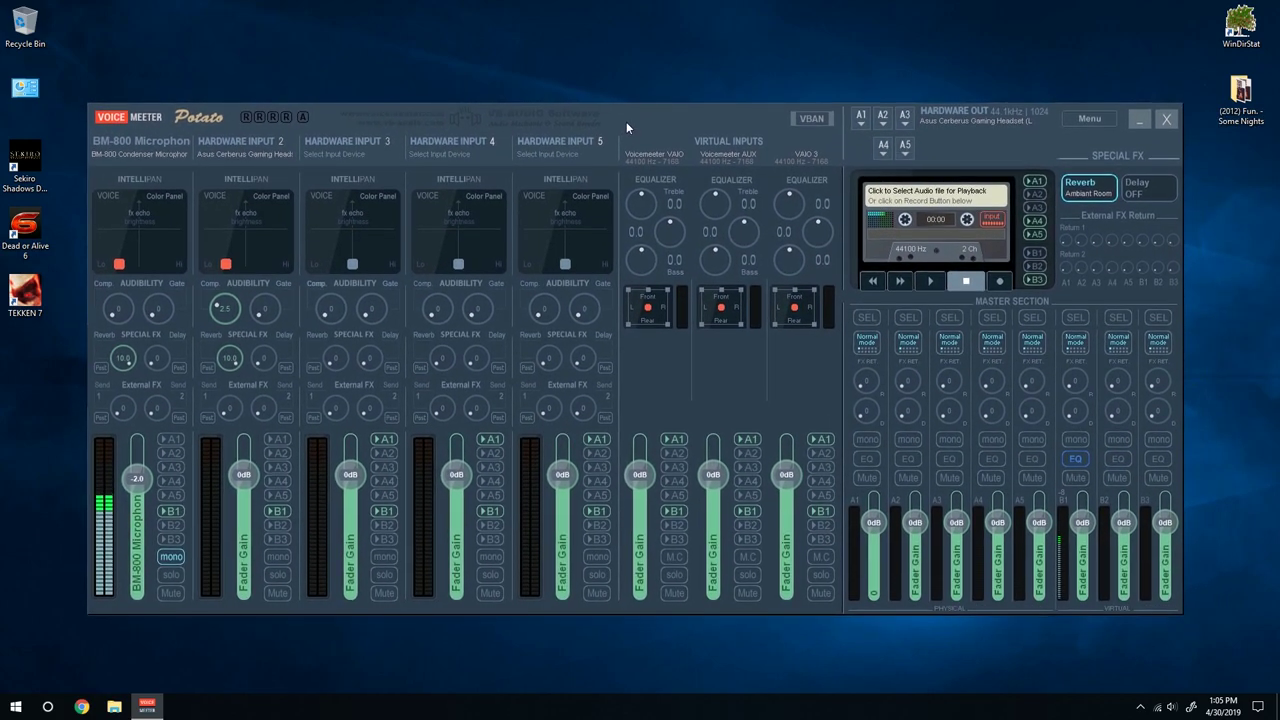
pyautogui.click(1085, 116)
pyautogui.moveTo(694, 104); pyautogui.dragTo(711, 135)
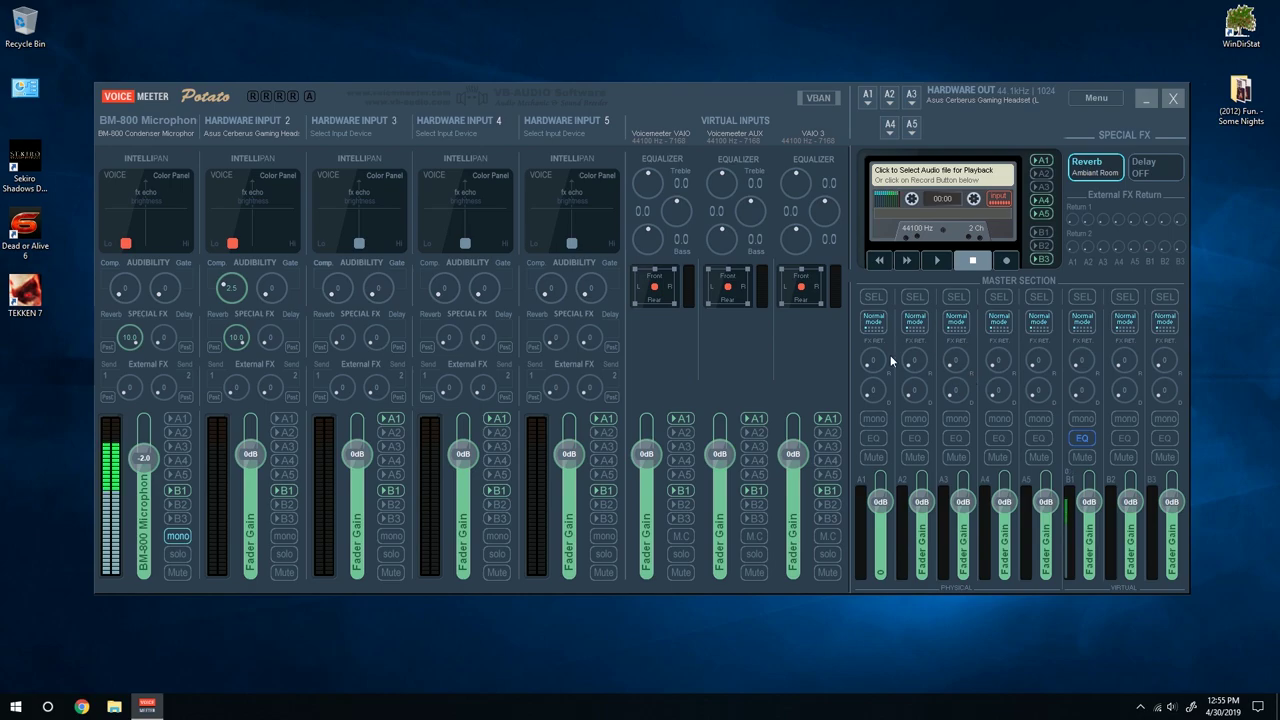
# - Close Voicemeeter and open the Sound panel on its Recording devices list
pyautogui.click(1173, 99)
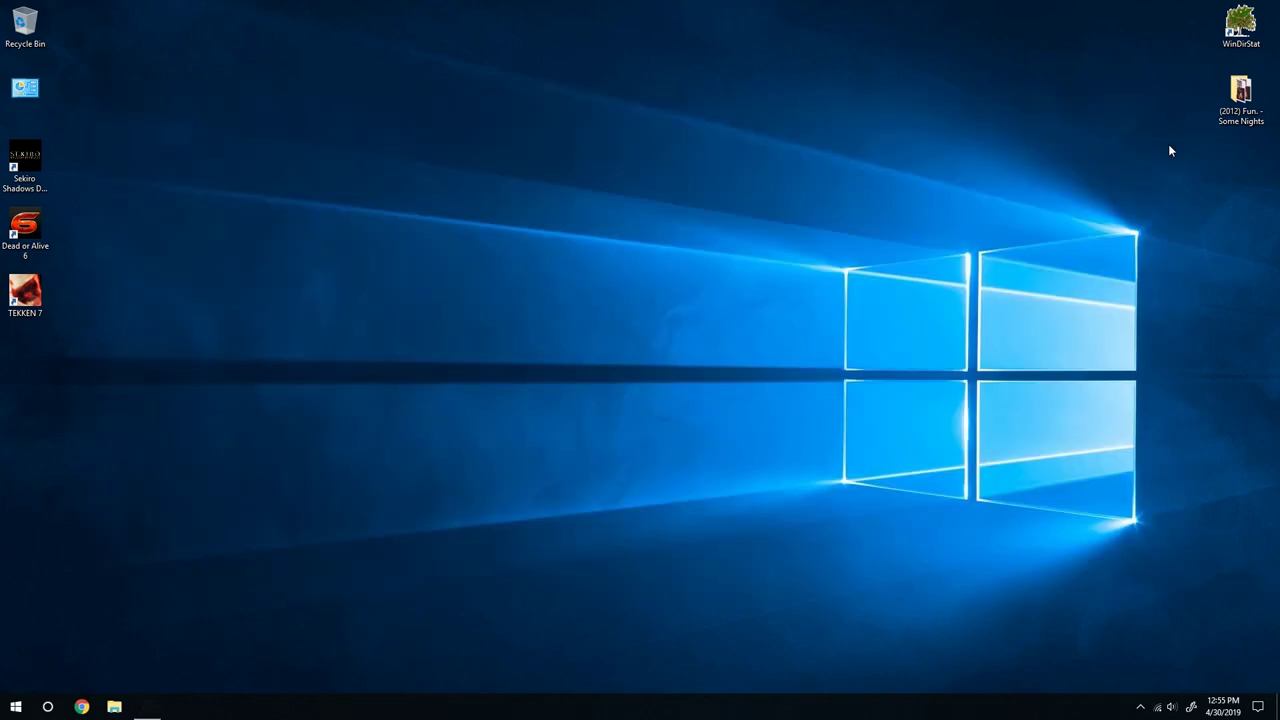
pyautogui.rightClick(1167, 706)
pyautogui.click(1150, 668)
pyautogui.click(178, 138)
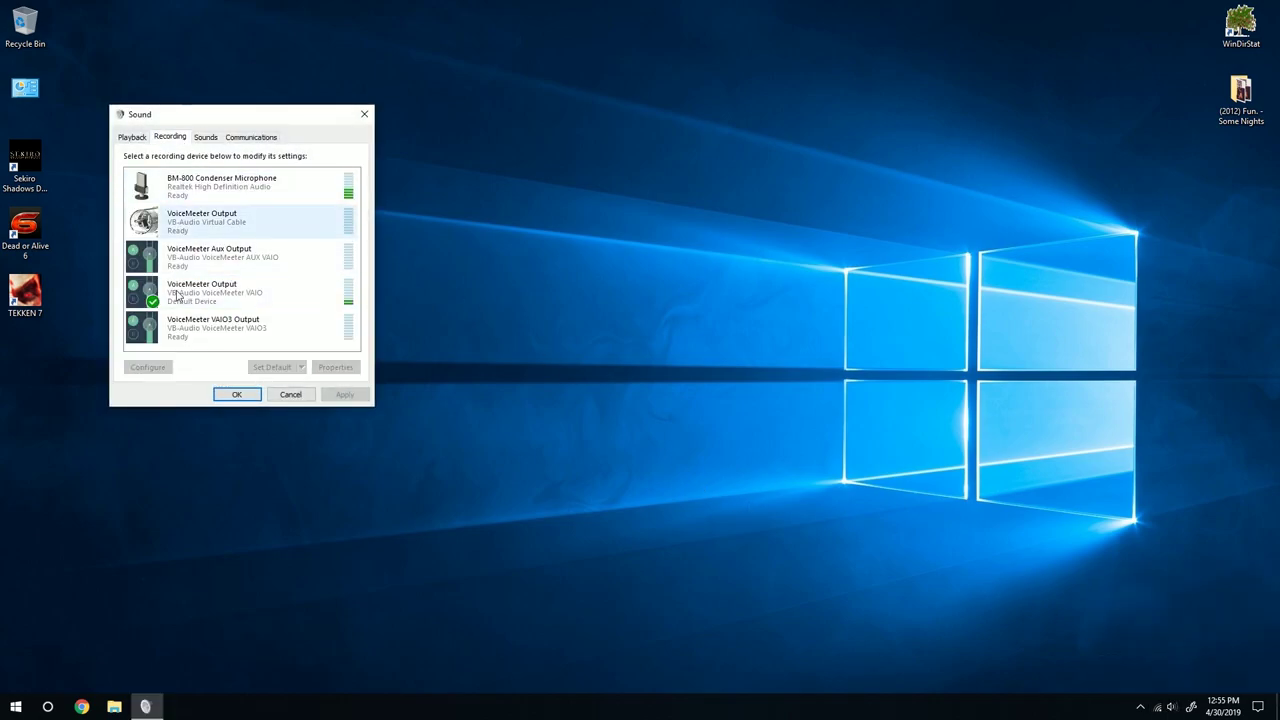
# - Open the default VoiceMeeter Output recording device's properties and place them beside the list
pyautogui.click(235, 307)
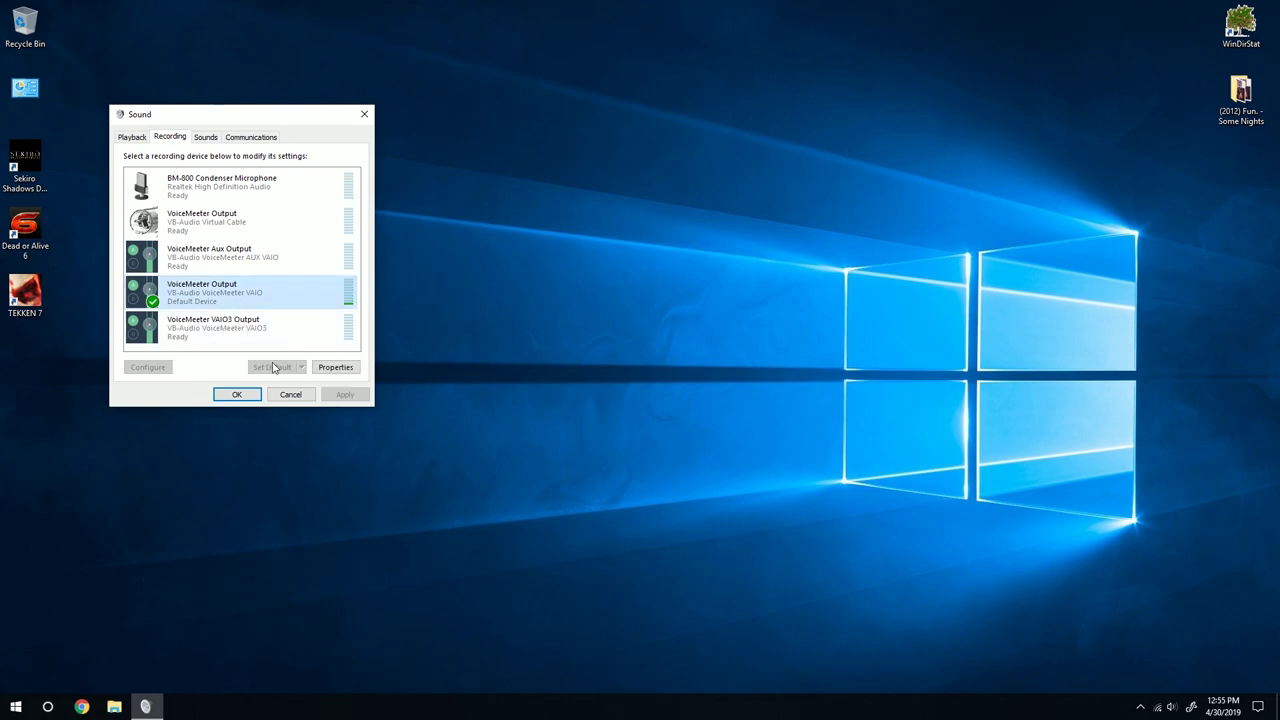
pyautogui.doubleClick(246, 305)
pyautogui.moveTo(244, 172); pyautogui.dragTo(447, 116)
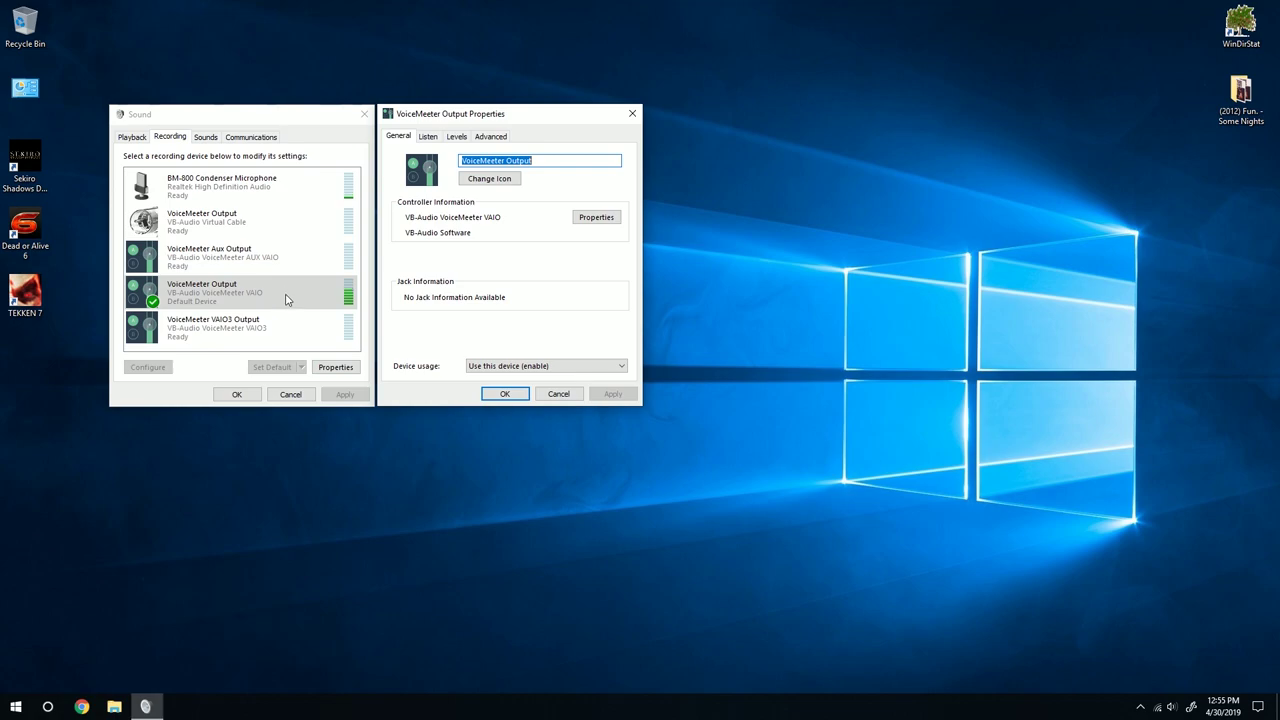
# - Review VoiceMeeter Output's Listen, Levels and Advanced tabs, keep 192000 Hz, and OK both dialogs
pyautogui.click(451, 142)
pyautogui.click(438, 141)
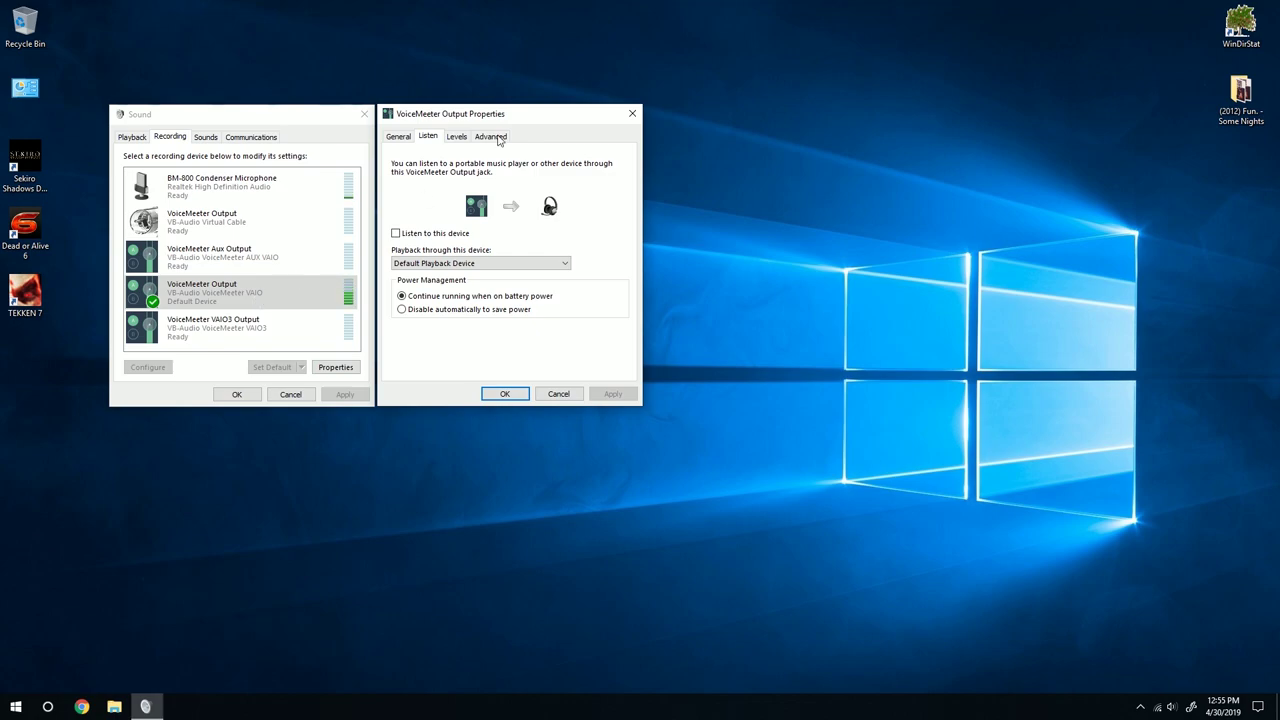
pyautogui.click(452, 138)
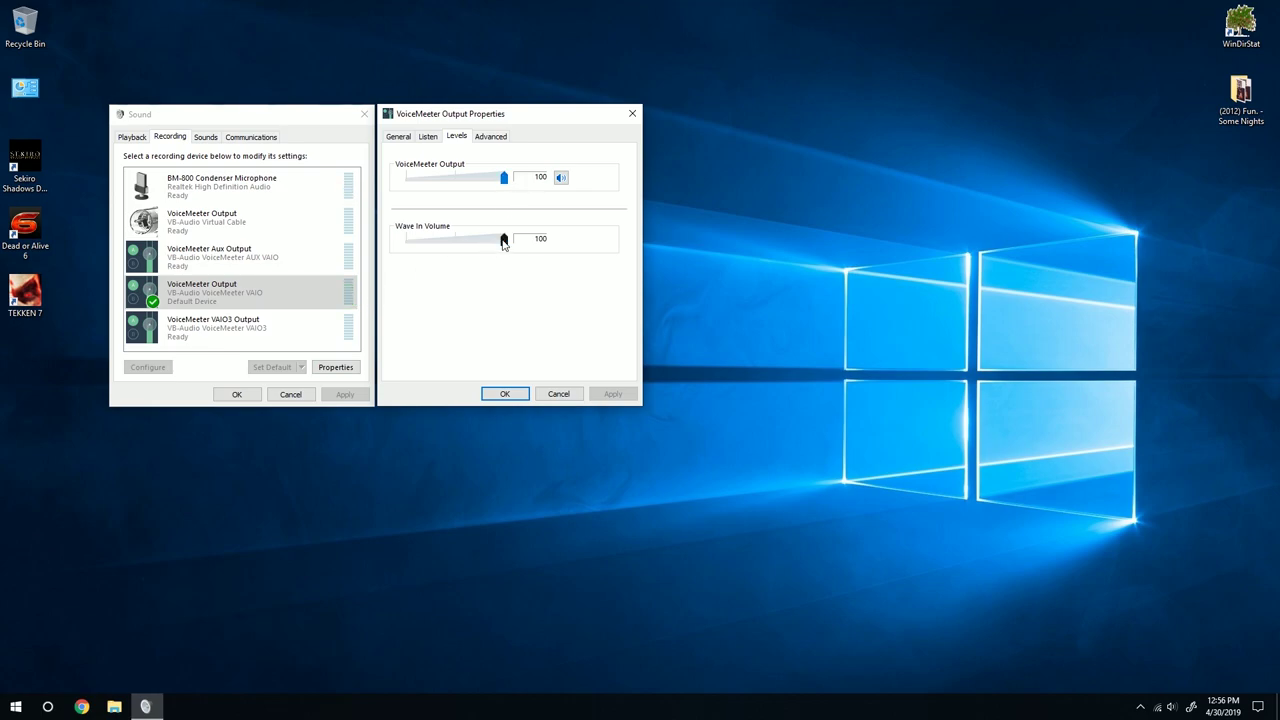
pyautogui.click(490, 136)
pyautogui.click(477, 199)
pyautogui.click(477, 199)
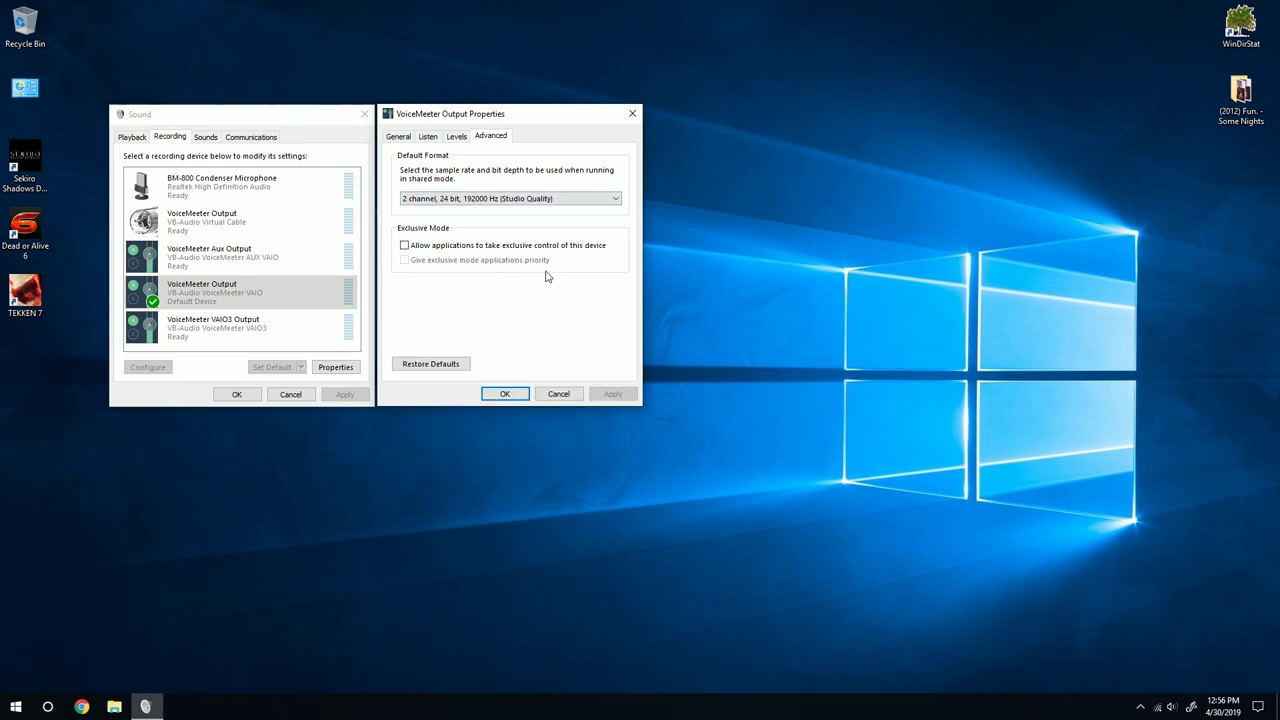
pyautogui.click(505, 394)
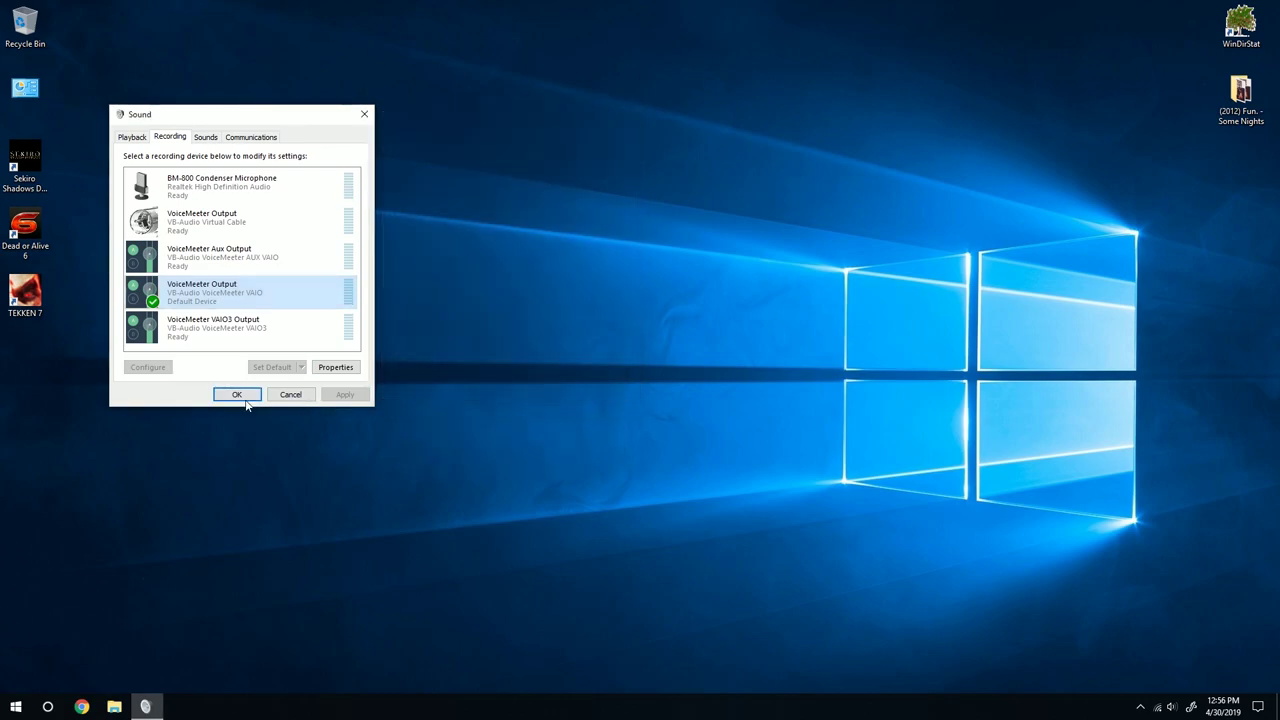
pyautogui.click(238, 394)
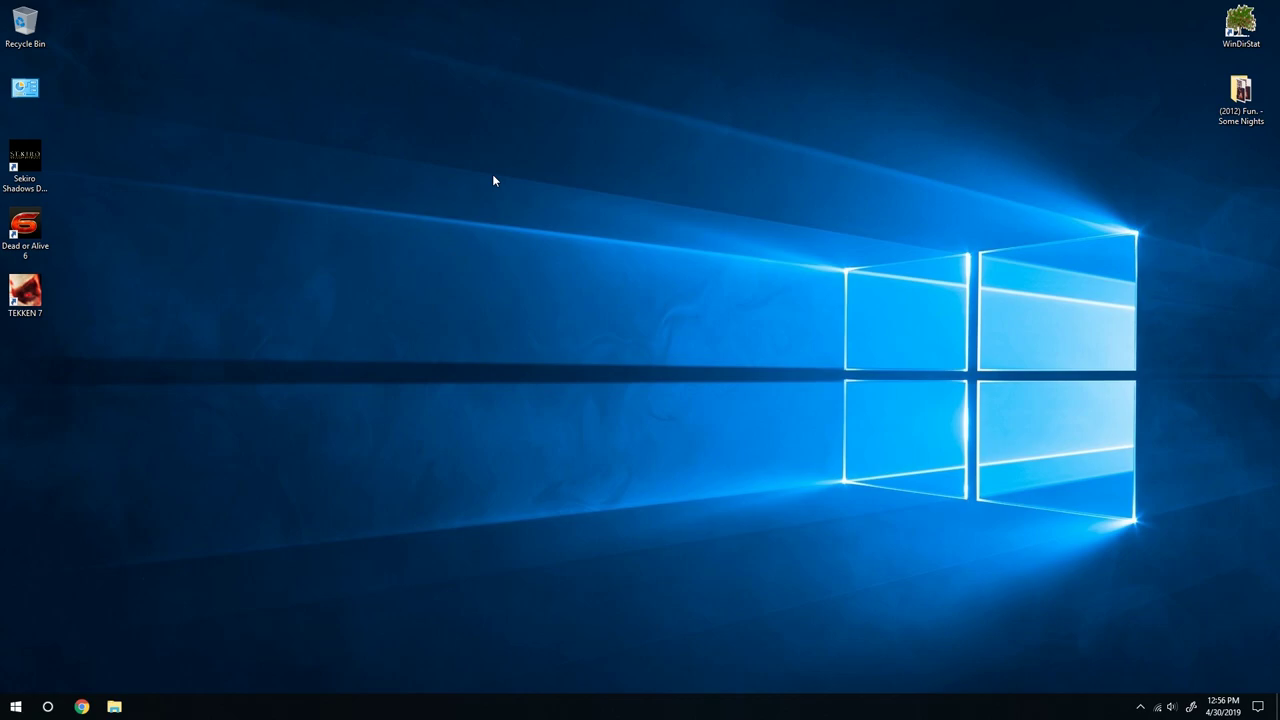
# - Select the Sekiro desktop shortcut and glance at the hidden tray icons
pyautogui.click(25, 160)
pyautogui.click(1141, 707)
pyautogui.click(904, 565)
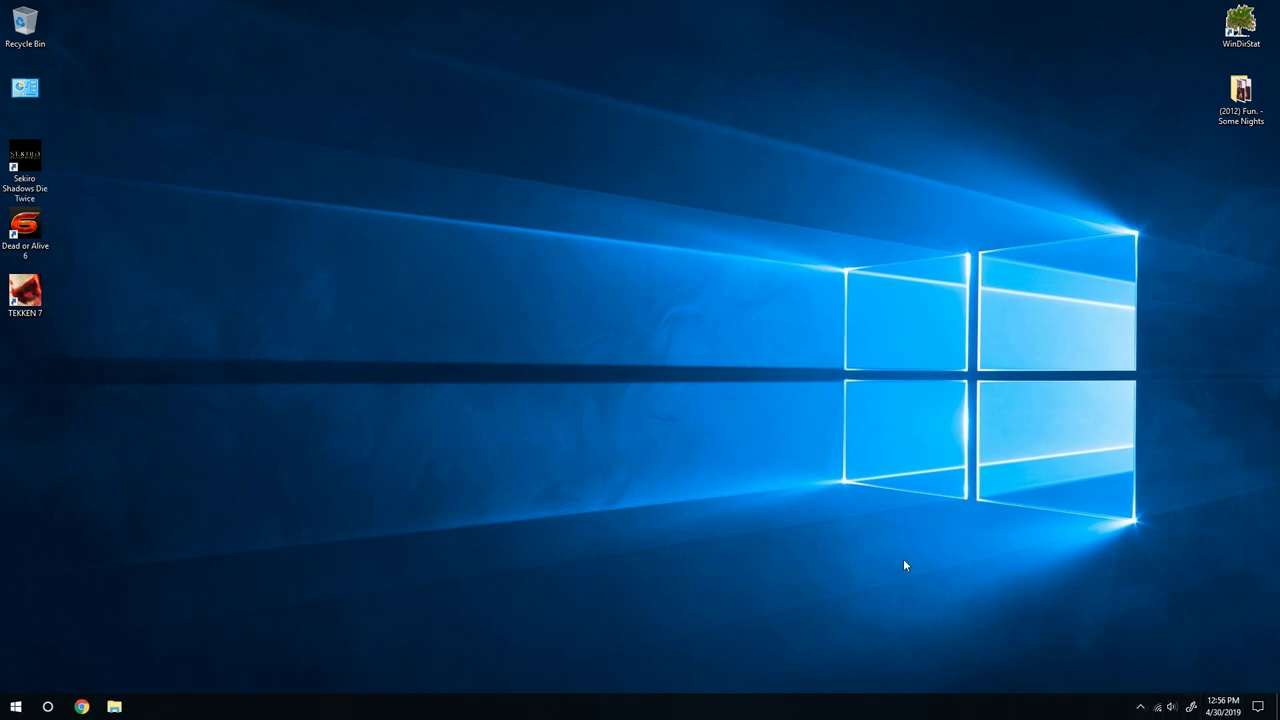
# - Open the Sound panel from the tray speaker and show its Recording devices list
pyautogui.click(1139, 710)
pyautogui.rightClick(1166, 705)
pyautogui.click(1163, 586)
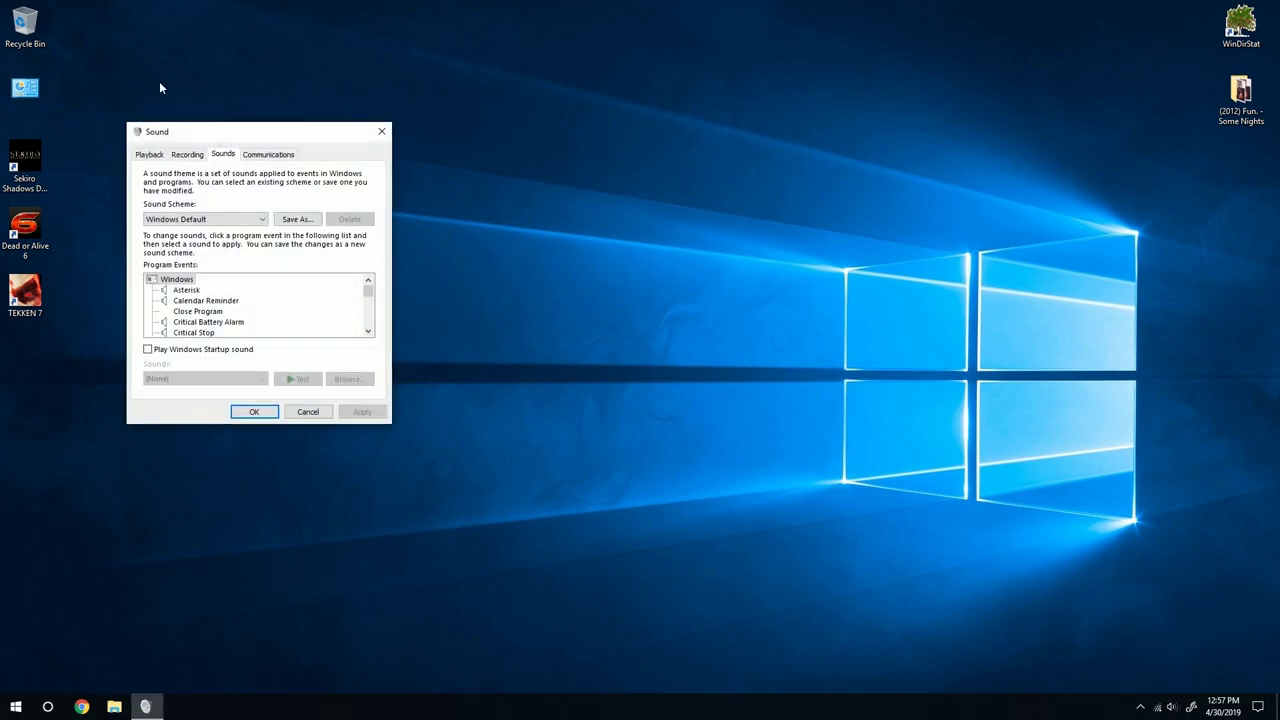
pyautogui.click(187, 155)
# - Review the BM-800 microphone's Levels, VoizReal and Advanced tabs, then close its properties
pyautogui.doubleClick(295, 215)
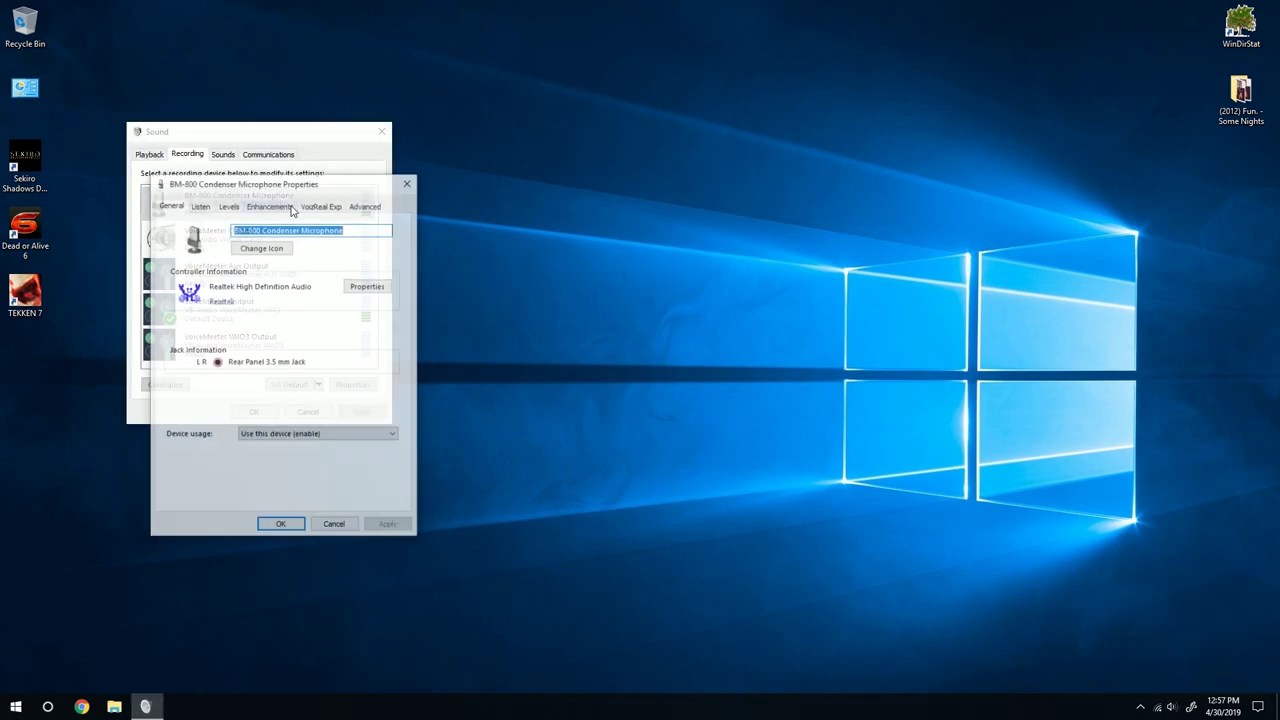
pyautogui.click(228, 205)
pyautogui.click(321, 205)
pyautogui.click(365, 205)
pyautogui.click(408, 182)
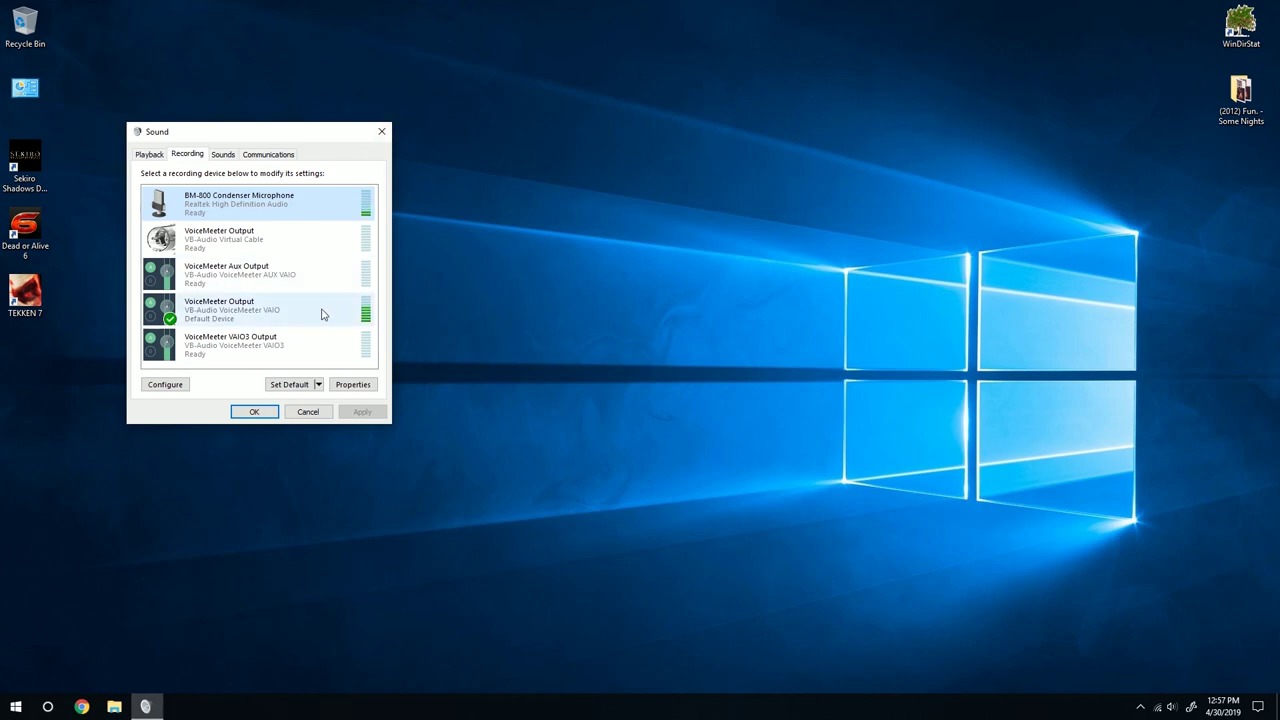
# - Close the Windows Sound dialog to return to the desktop
pyautogui.click(384, 131)
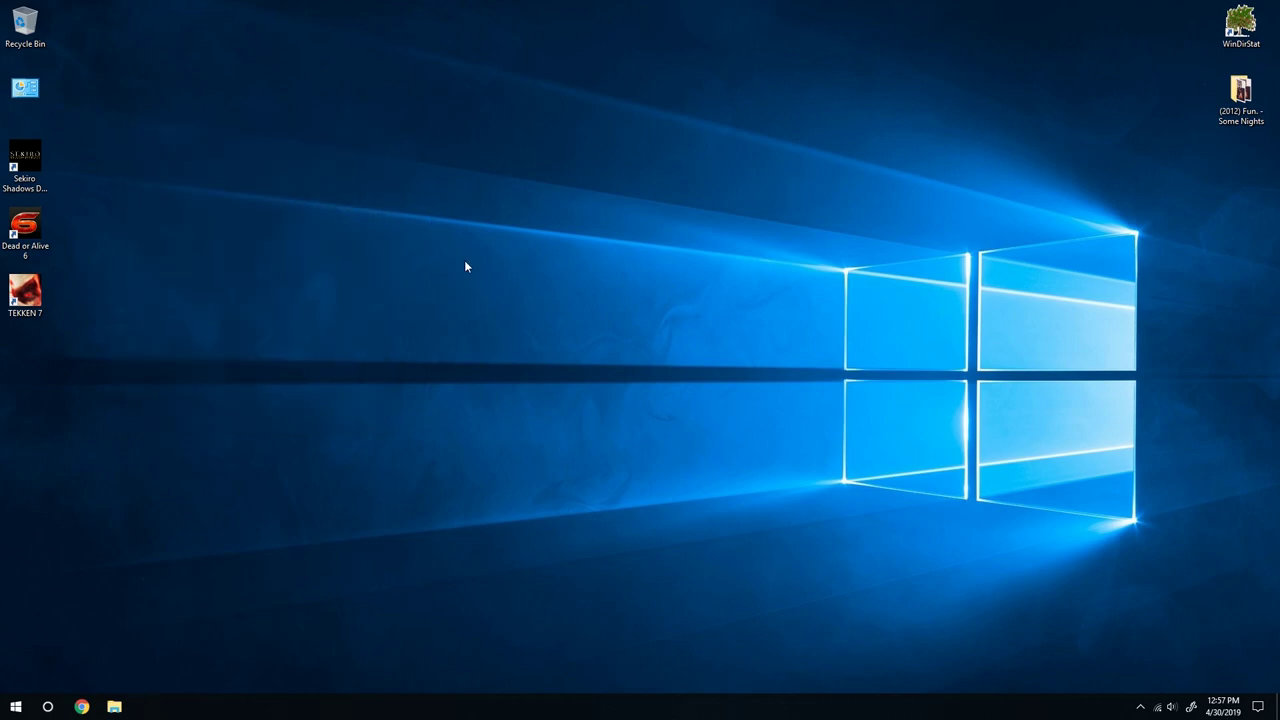